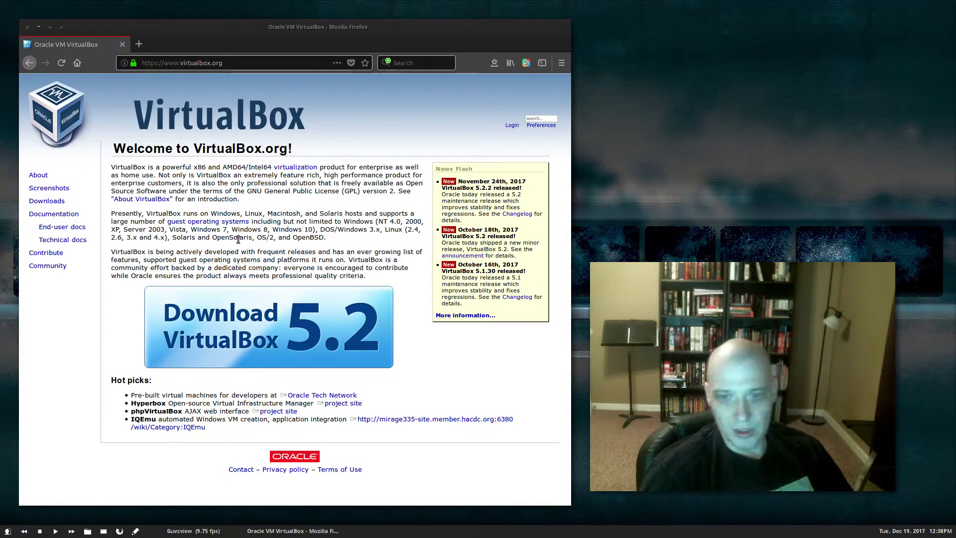
Open the VirtualBox Downloads page and review the platform packages, extension pack and source code sections.
double_click(63, 213)
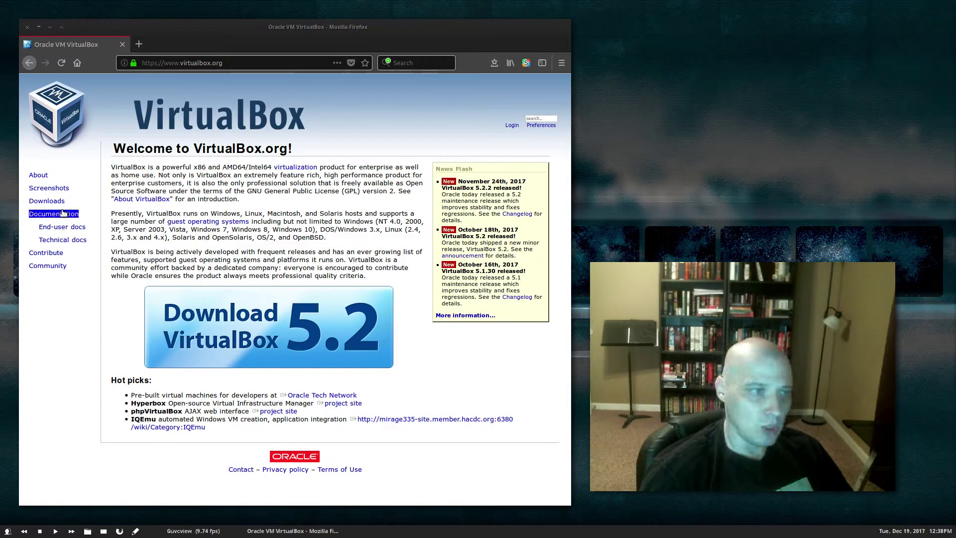
left_click(46, 201)
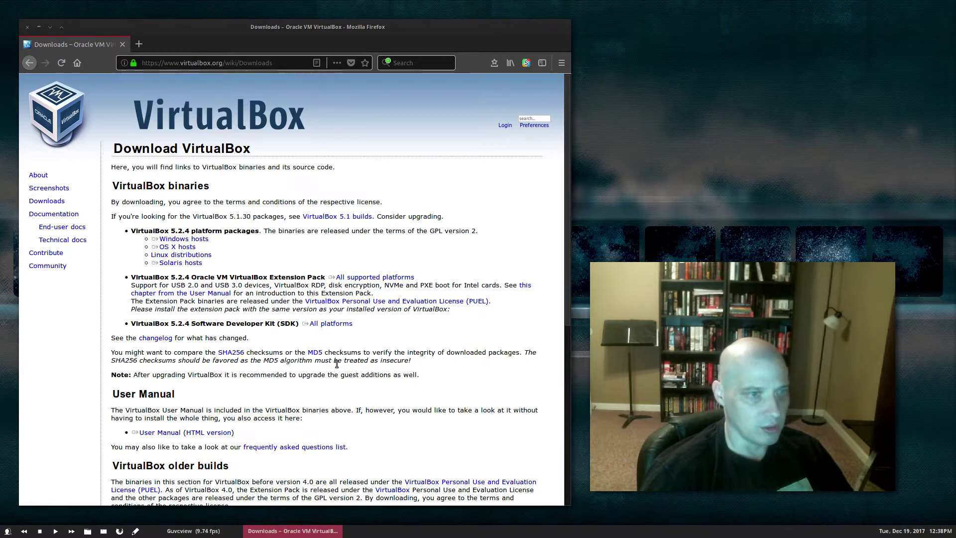
scroll(336, 367, "down", 5)
scroll(336, 367, "up", 3)
scroll(336, 363, "up", 1)
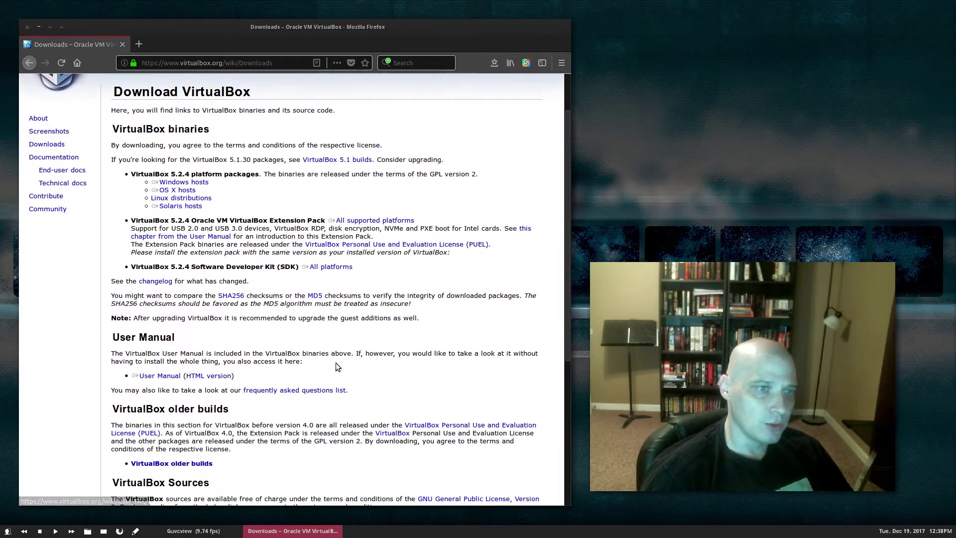
scroll(335, 363, "up", 2)
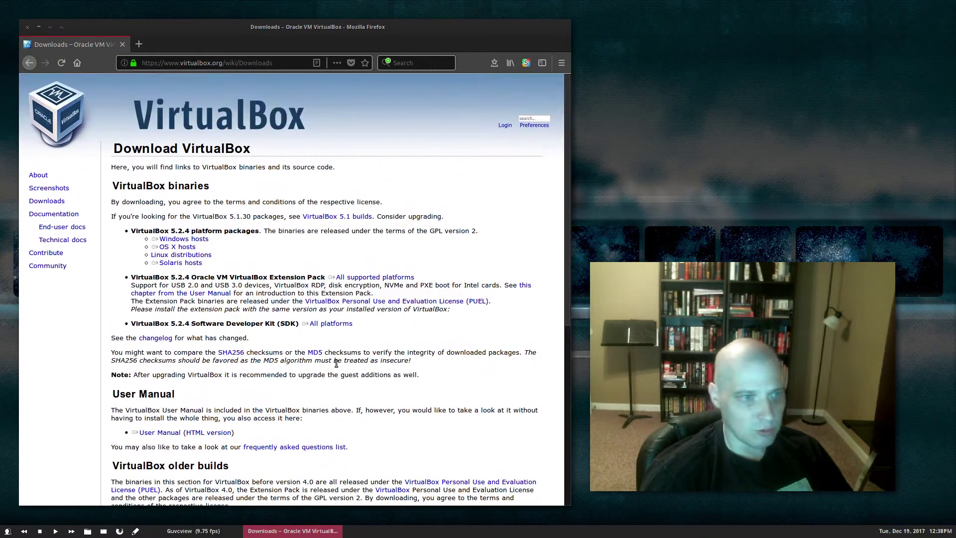
scroll(335, 363, "down", 10)
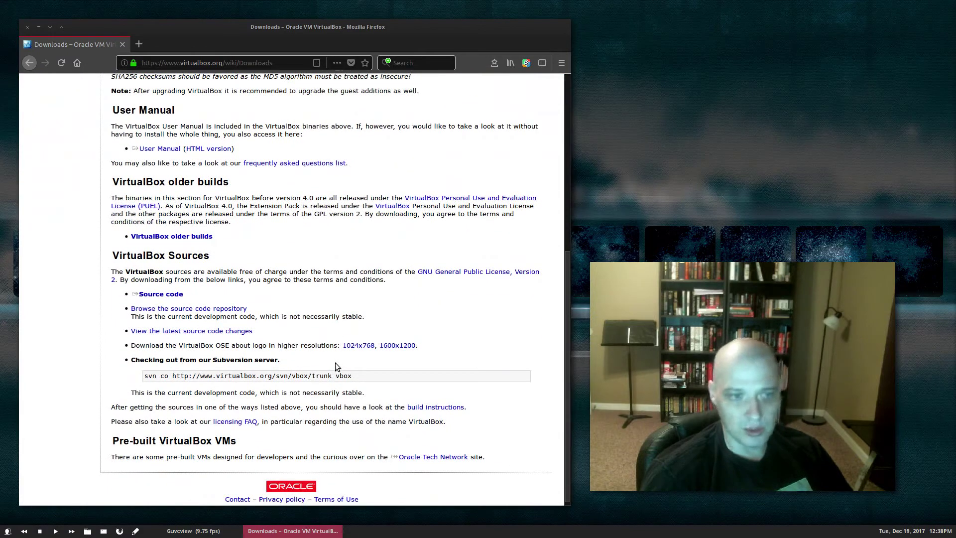
scroll(335, 363, "up", 5)
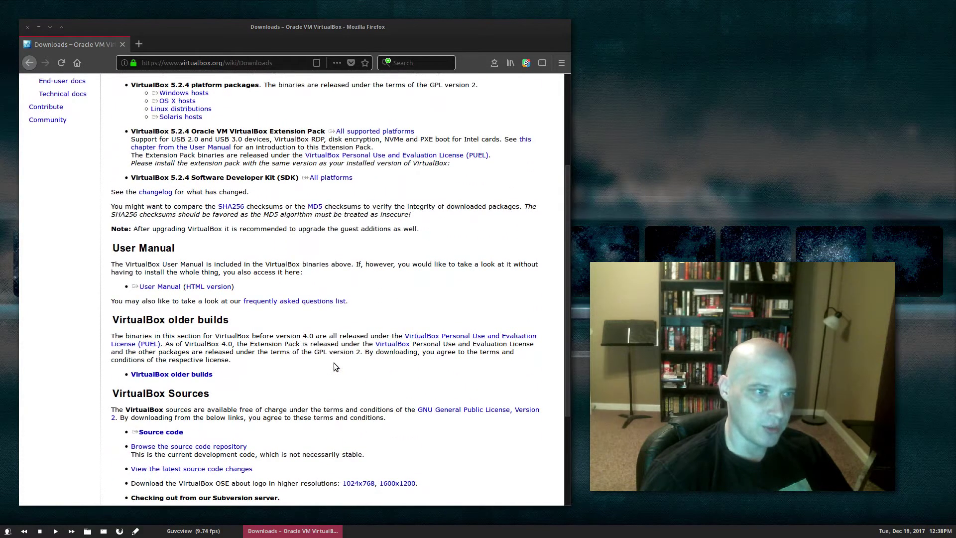
scroll(335, 367, "up", 5)
Open the Linux distributions download page and review the packages and the Debian-based installation instructions.
left_click(199, 256)
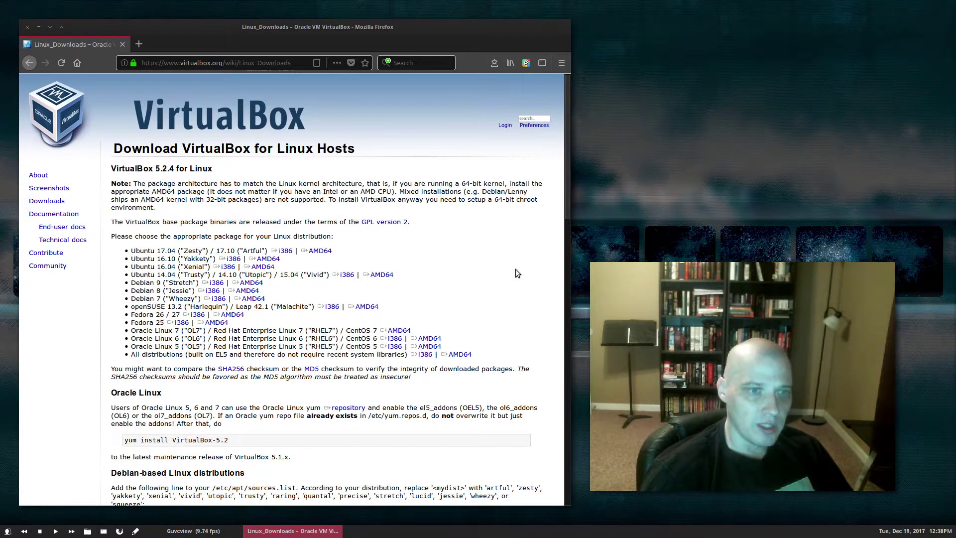
scroll(524, 276, "down", 4)
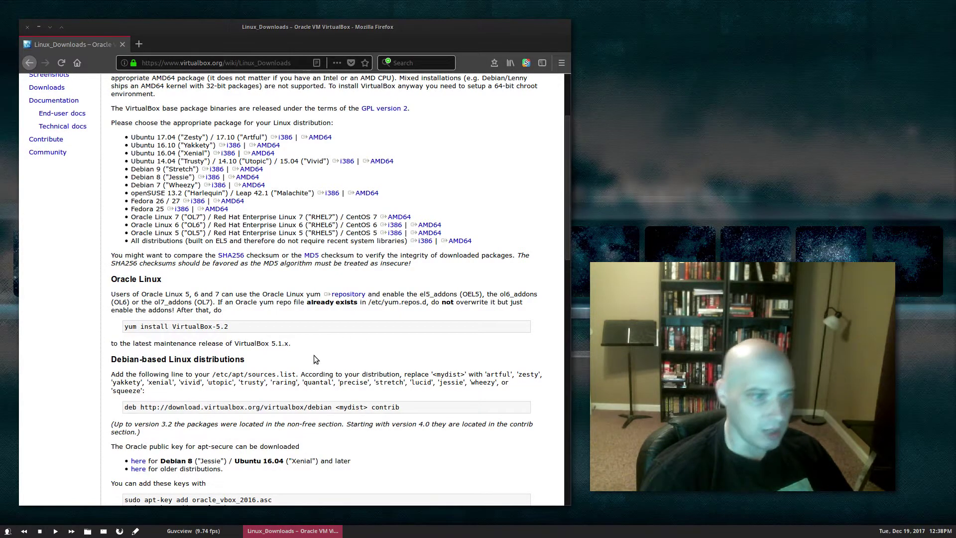
scroll(315, 359, "down", 3)
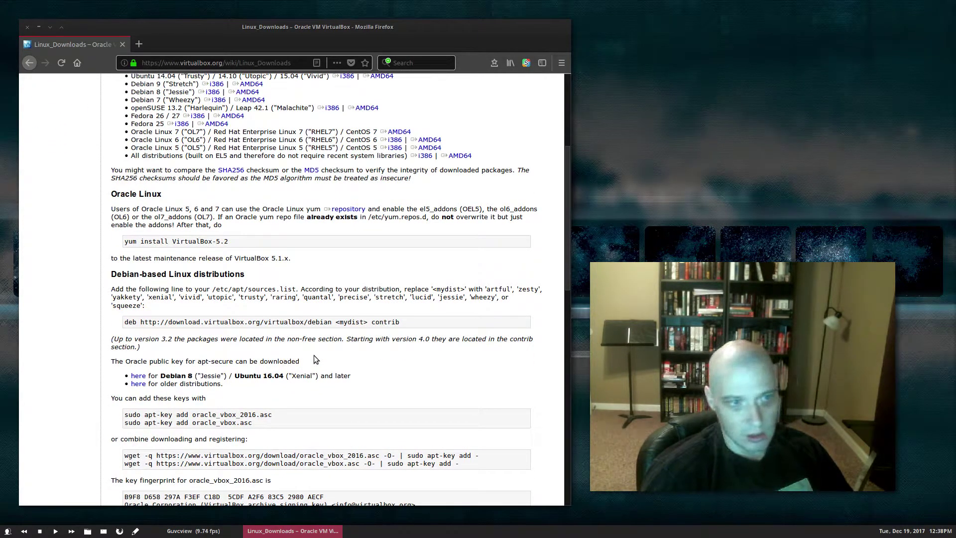
scroll(315, 359, "down", 5)
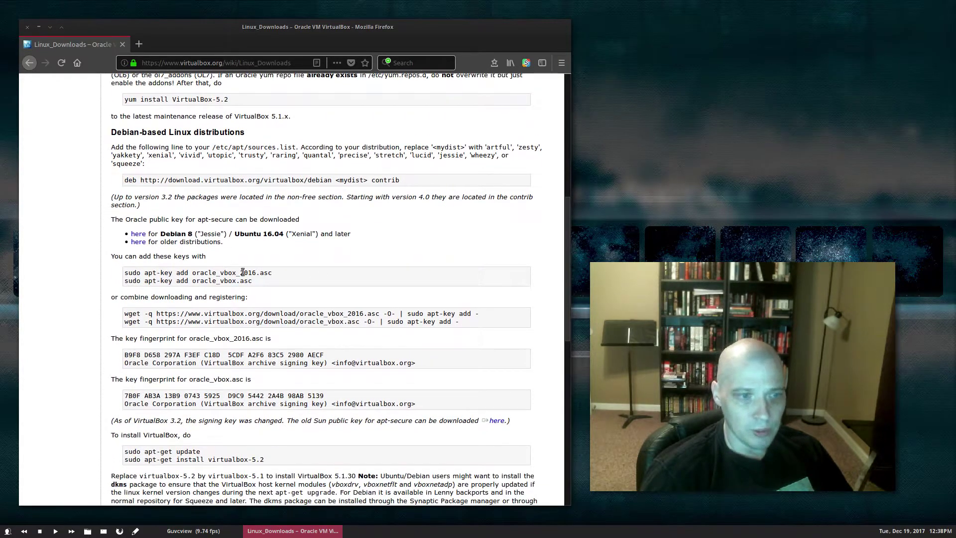
scroll(353, 421, "down", 8)
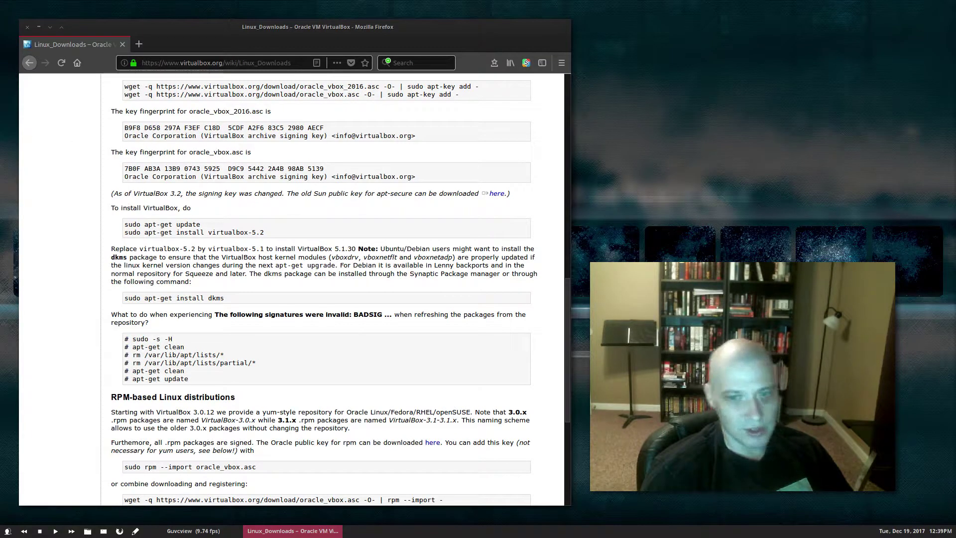
Close the browser and launch VirtualBox from the desktop.
key("alt+F4")
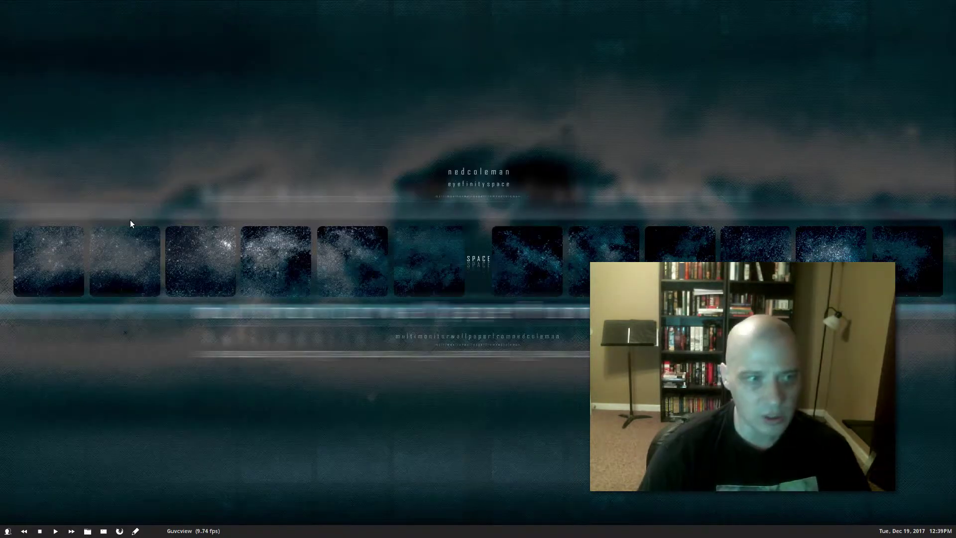
right_click(82, 285)
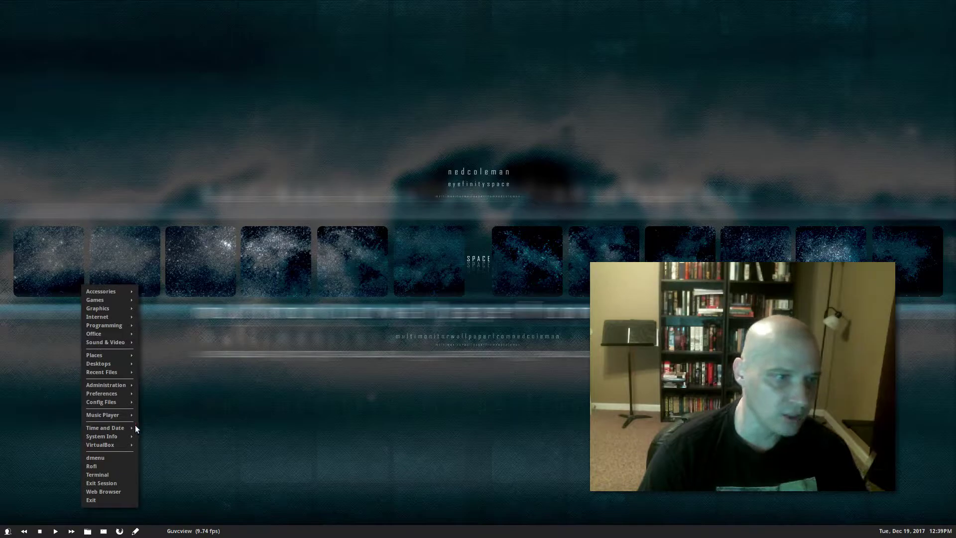
mouse_move(129, 443)
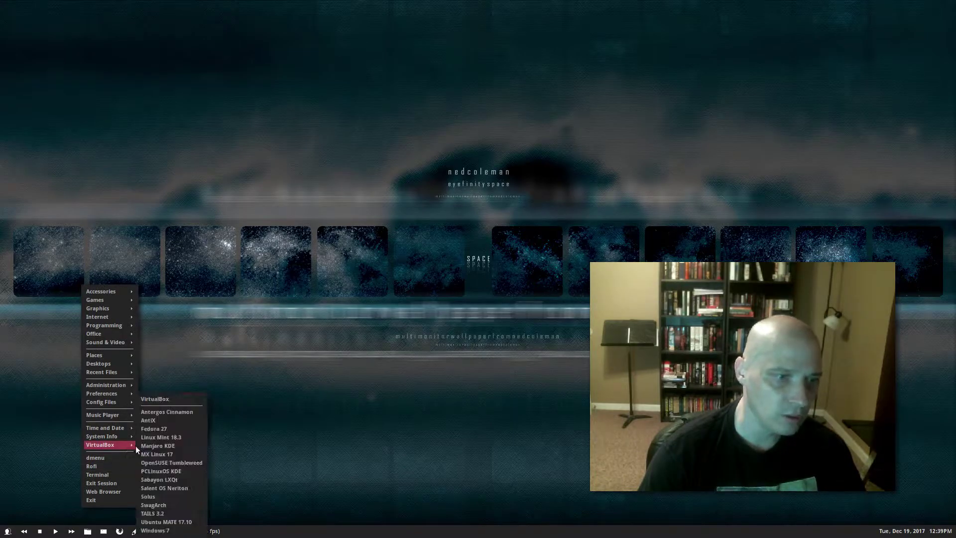
left_click(156, 401)
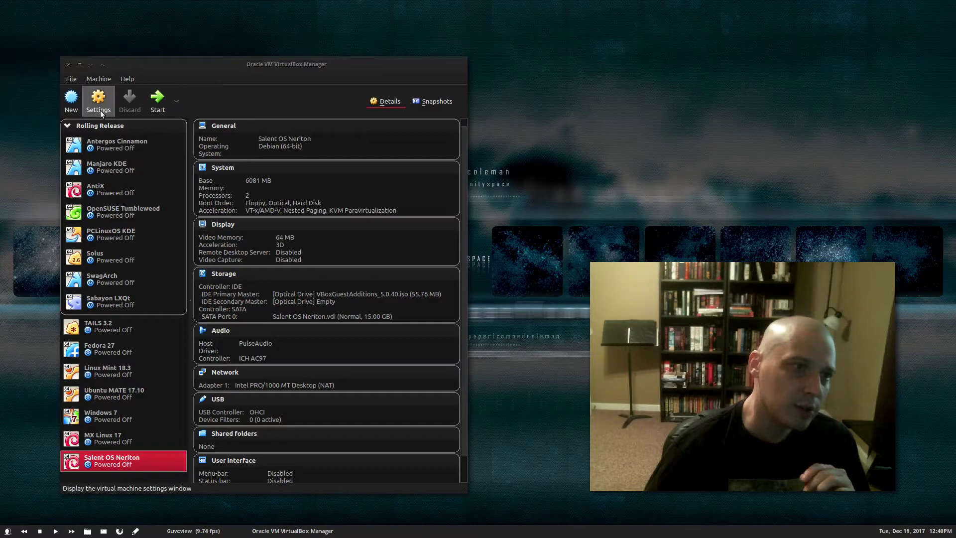
Start a new virtual machine named "Endless OS" with type Linux and version Debian (64-bit).
left_click(72, 110)
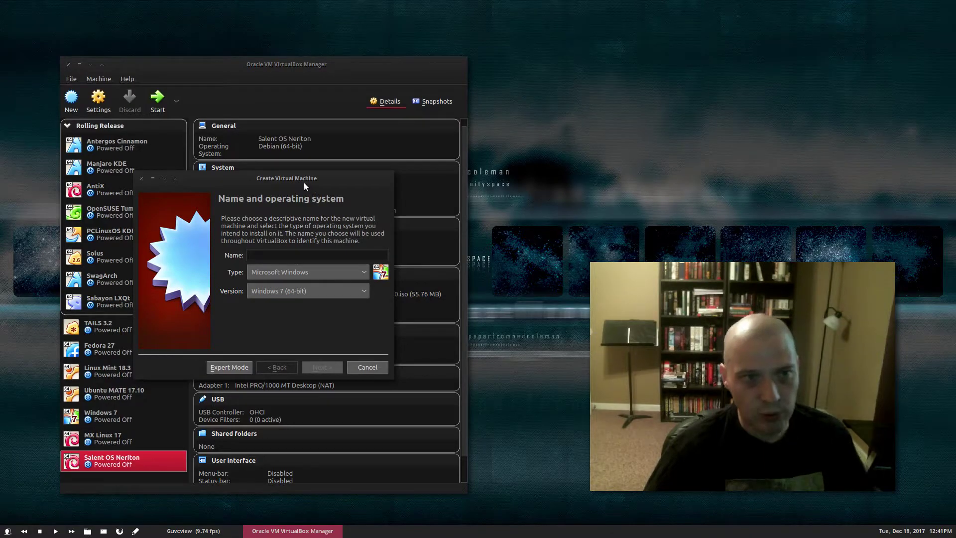
left_click_drag(305, 185, 320, 204)
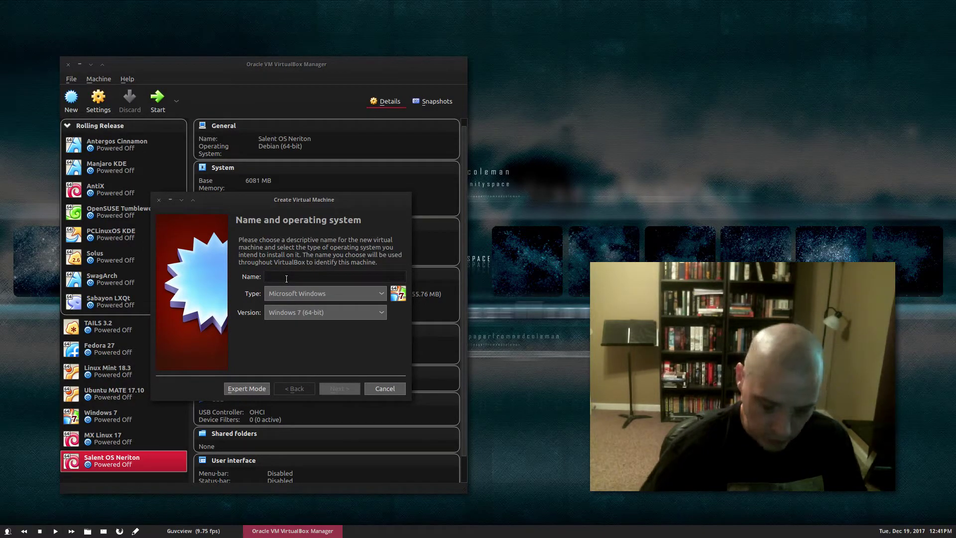
type("Endl")
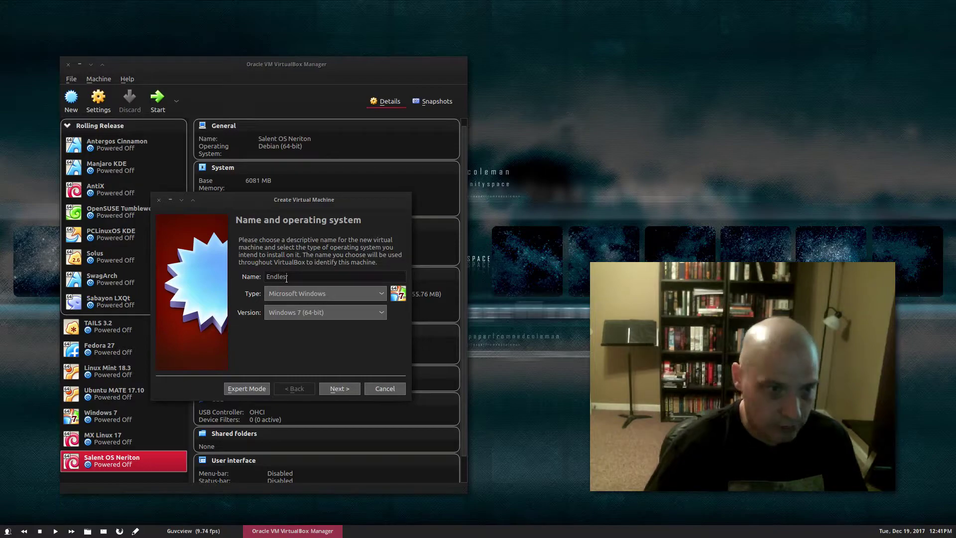
type("ess OS")
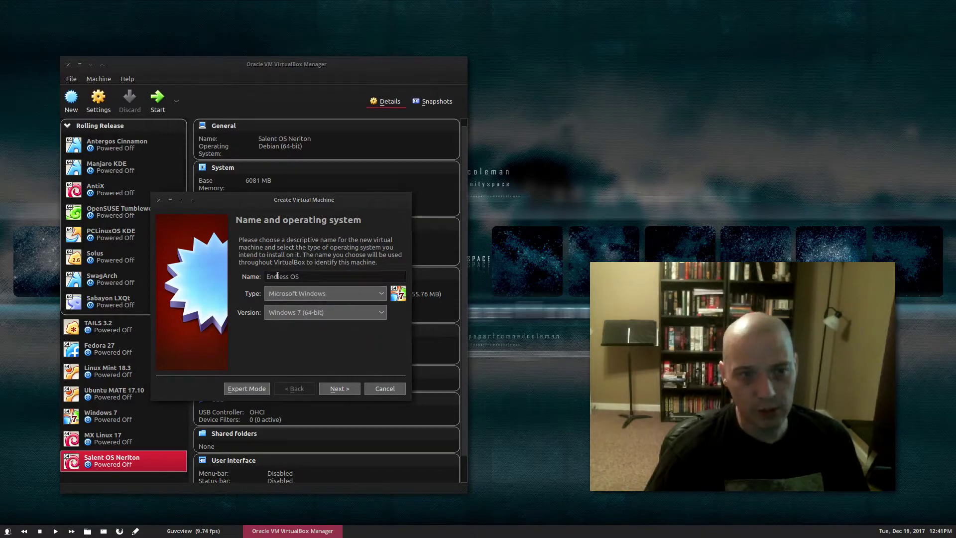
left_click(331, 291)
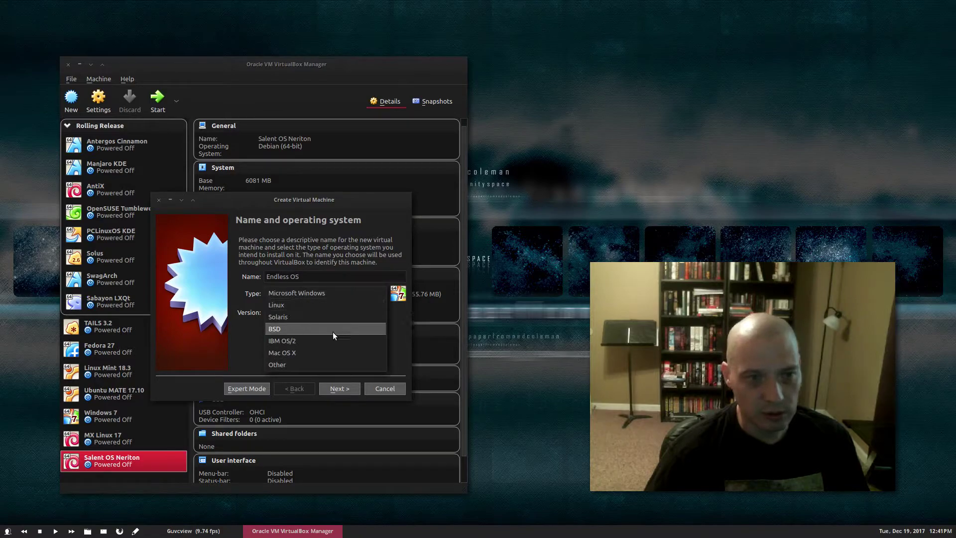
left_click(336, 307)
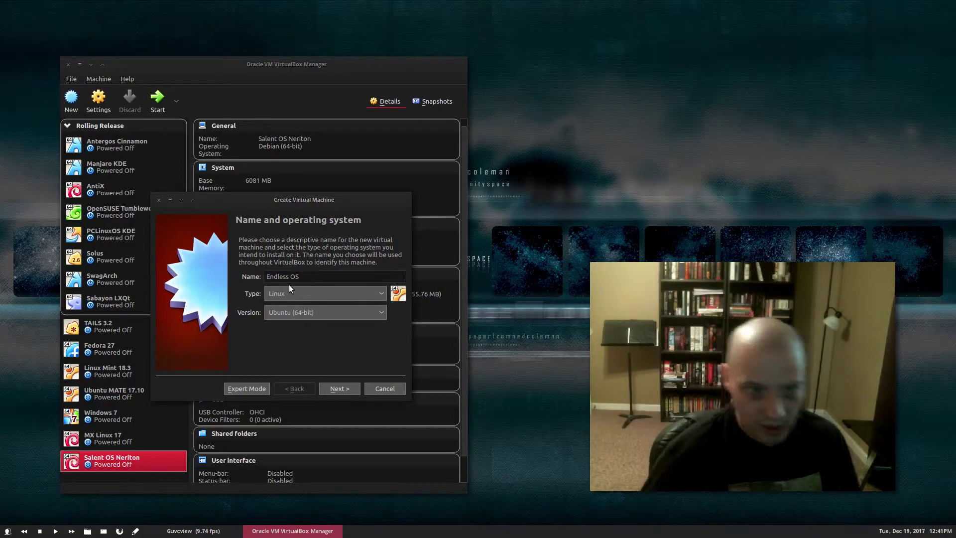
left_click(285, 312)
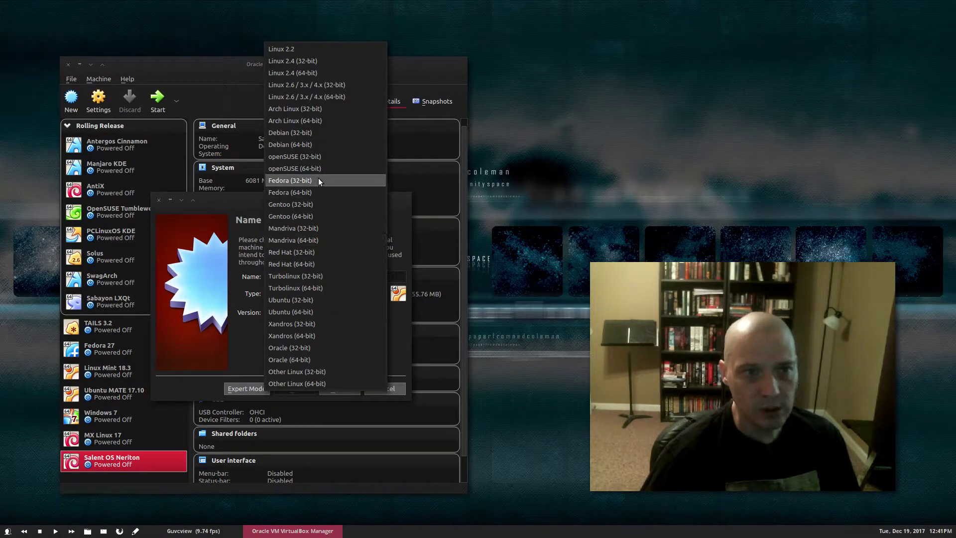
left_click(334, 147)
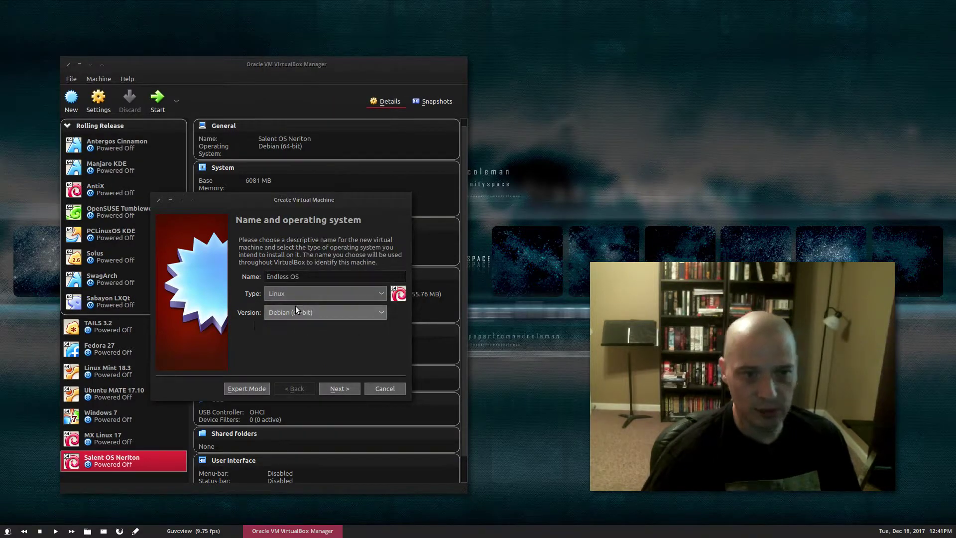
left_click(337, 388)
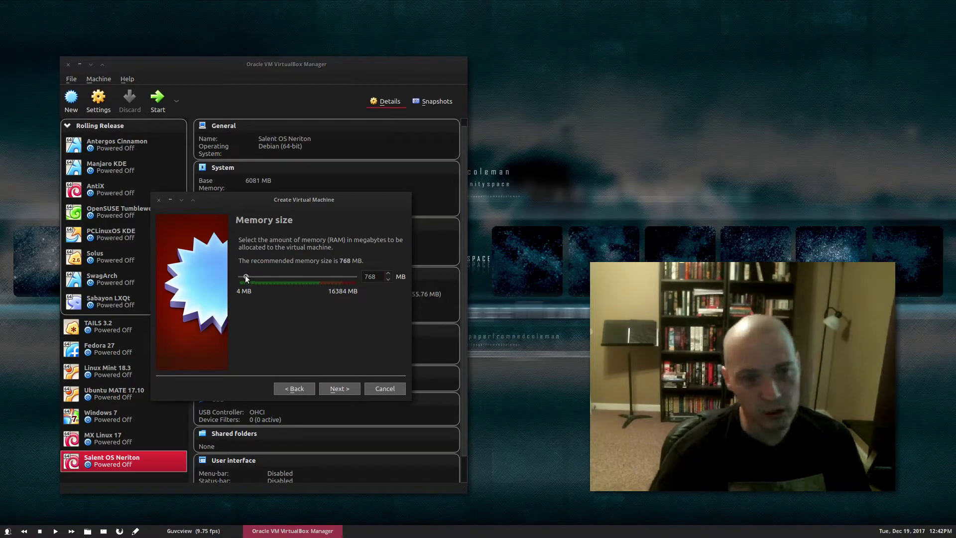
Set the machine's memory size to about 6010 MB and choose to create a virtual hard disk now.
left_click_drag(245, 275, 282, 274)
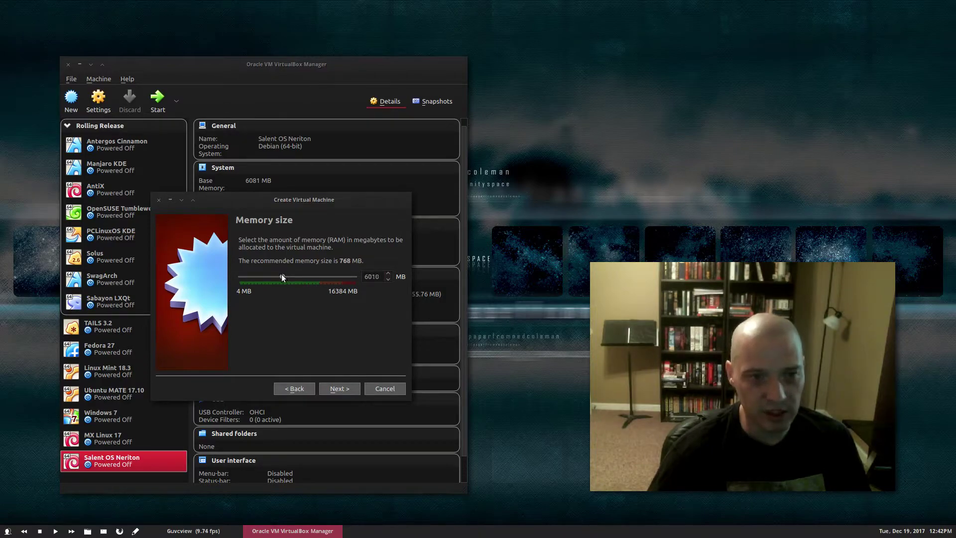
left_click(334, 389)
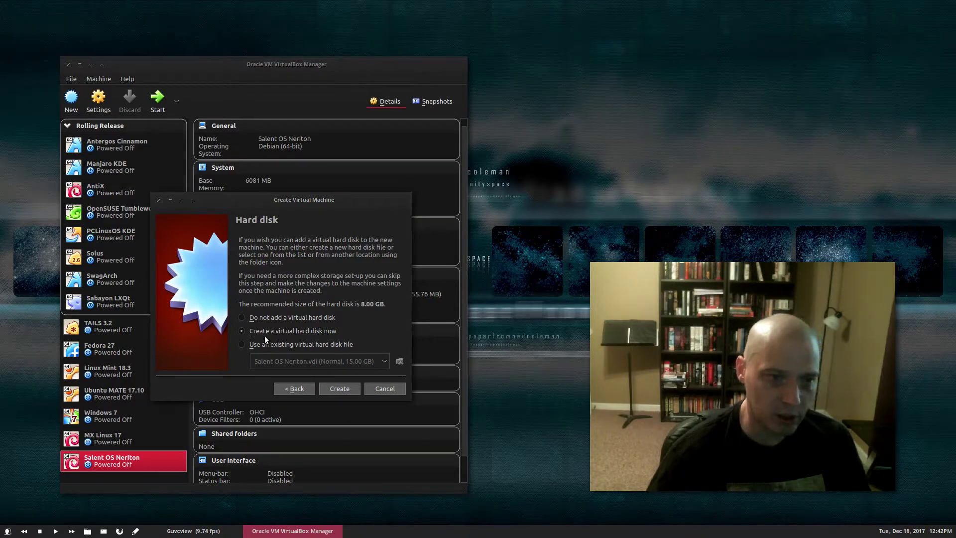
left_click(342, 390)
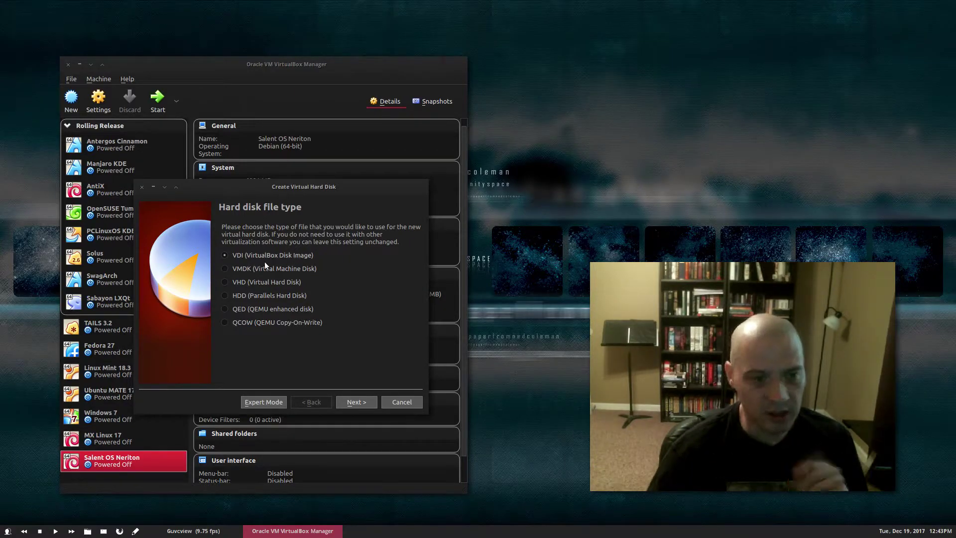
Create the Endless OS virtual hard disk as a dynamically allocated VDI with a size of 25 GB.
left_click(355, 402)
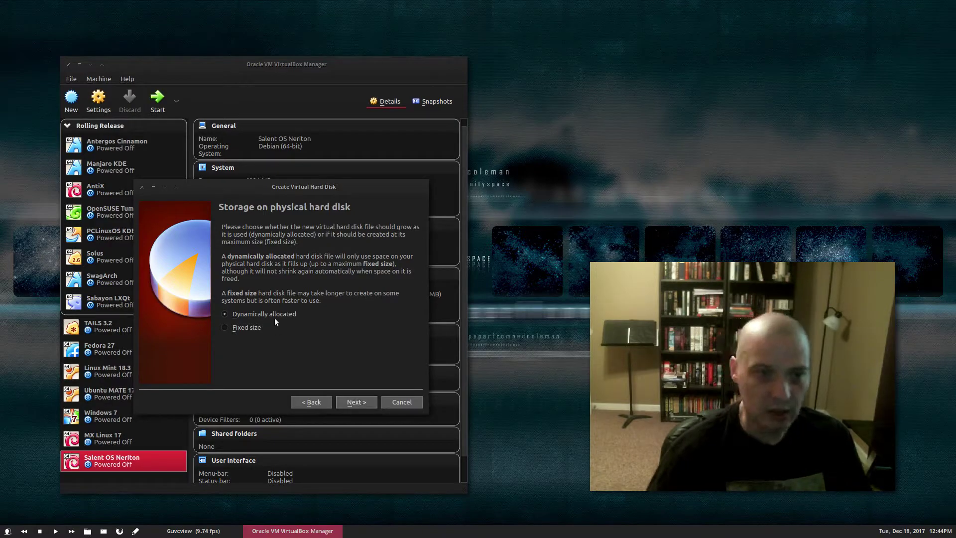
left_click(352, 404)
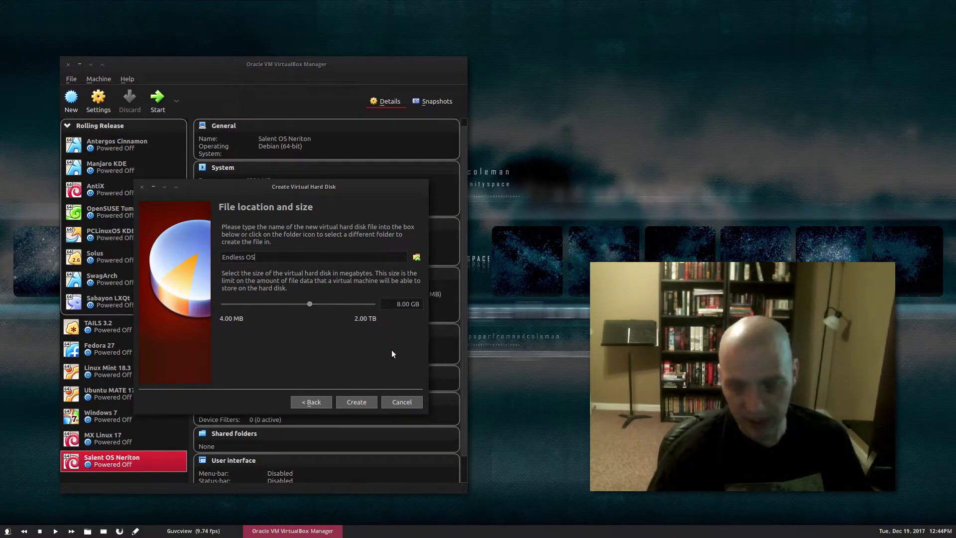
left_click(399, 305)
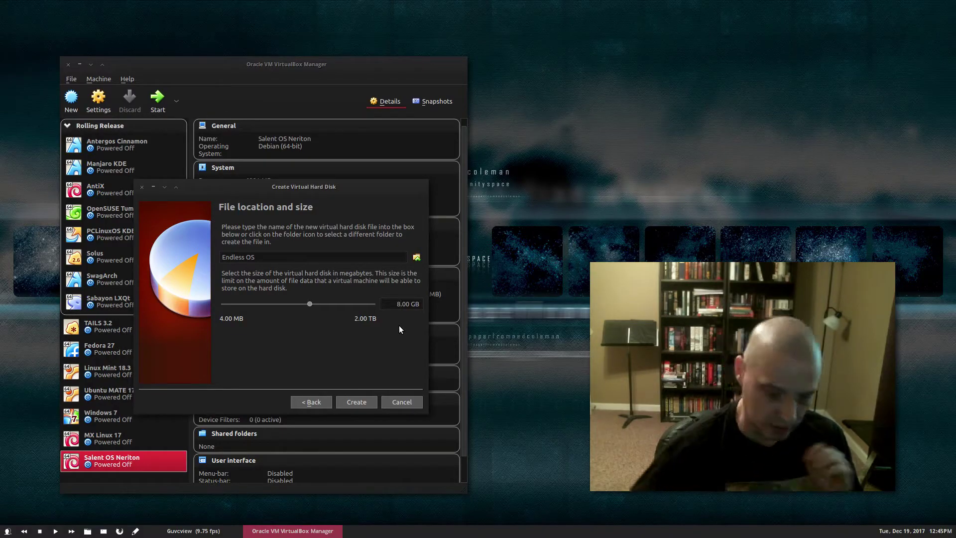
key("BackSpace")
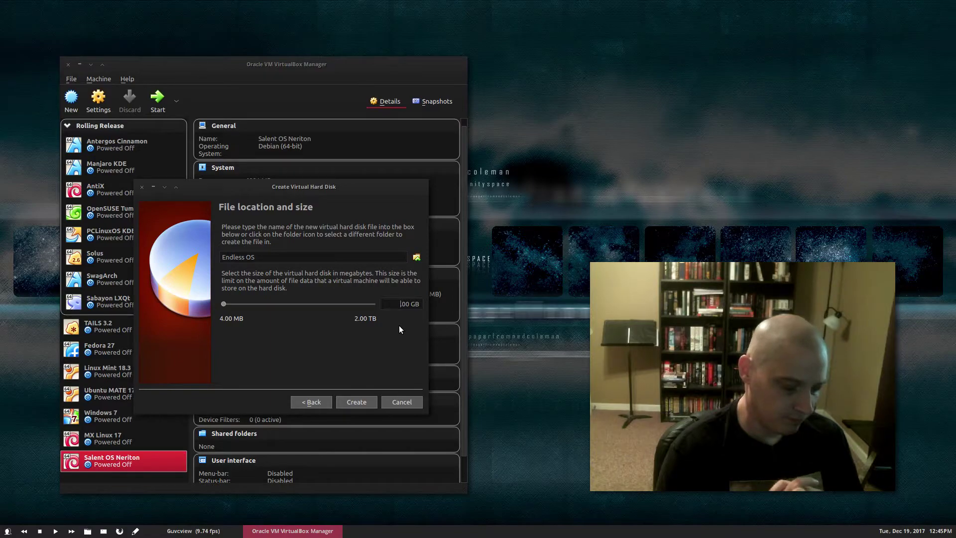
type("25")
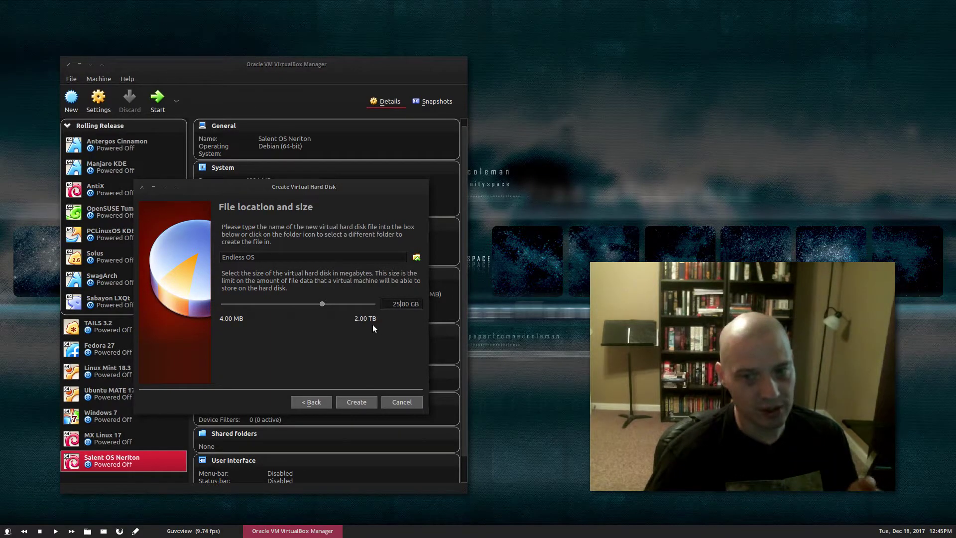
left_click(366, 401)
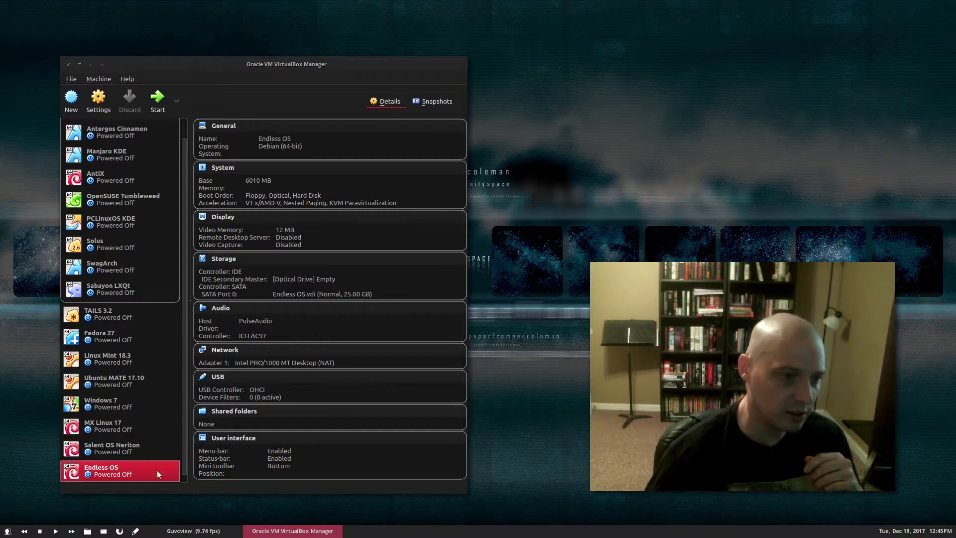
Move the Endless OS machine directly below Fedora 27 in the machine list and open its settings.
left_click_drag(130, 473, 116, 351)
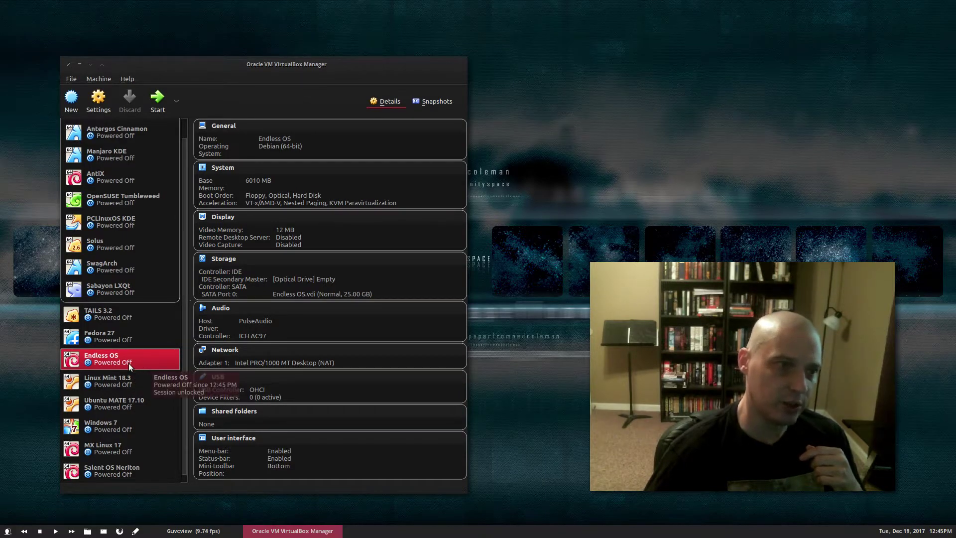
left_click(98, 106)
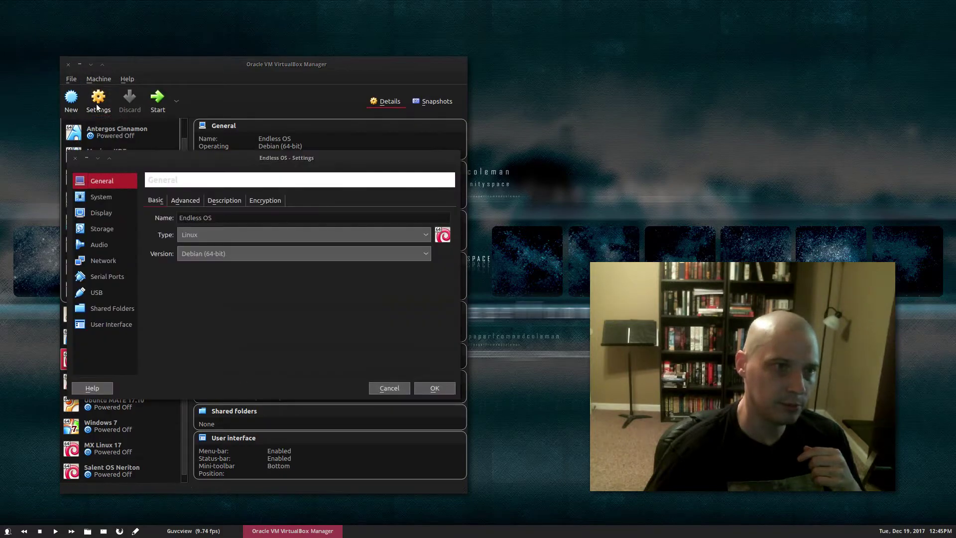
Reopen the Endless OS machine's settings in a larger window and enable 3D acceleration for its display.
left_click(75, 159)
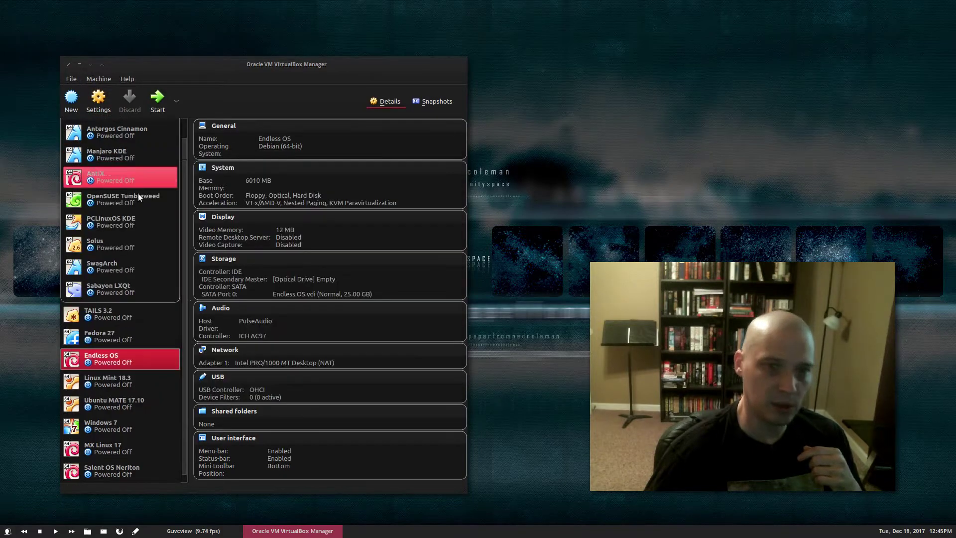
right_click(112, 357)
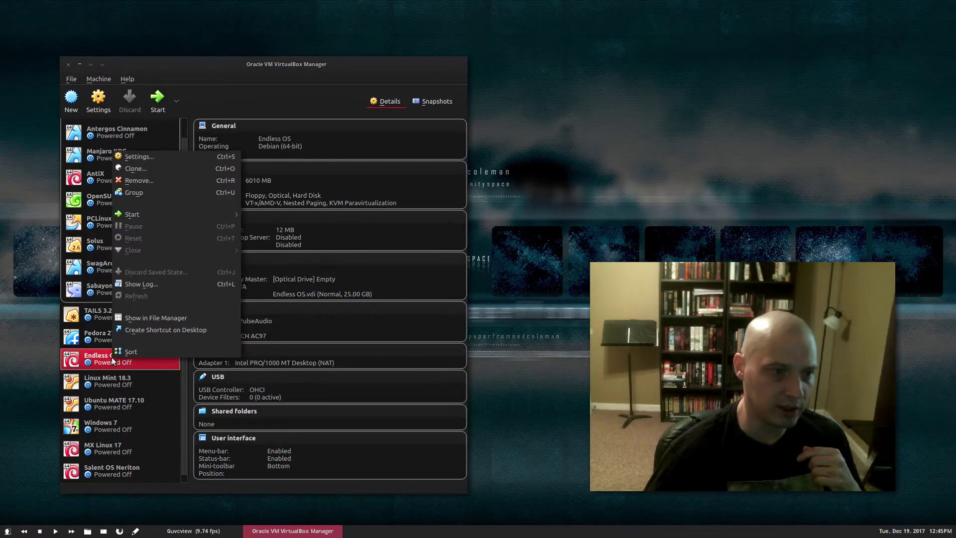
left_click(167, 160)
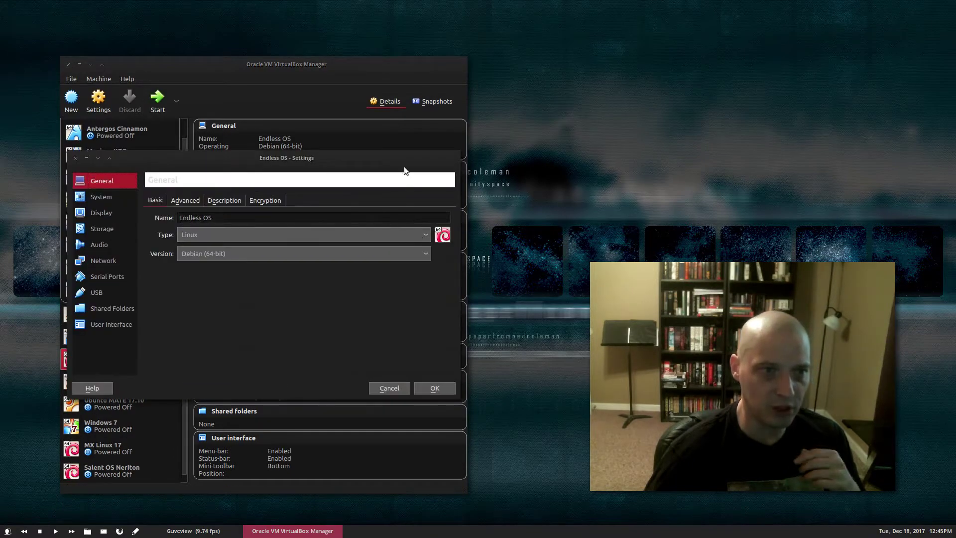
left_click_drag(396, 132, 537, 150)
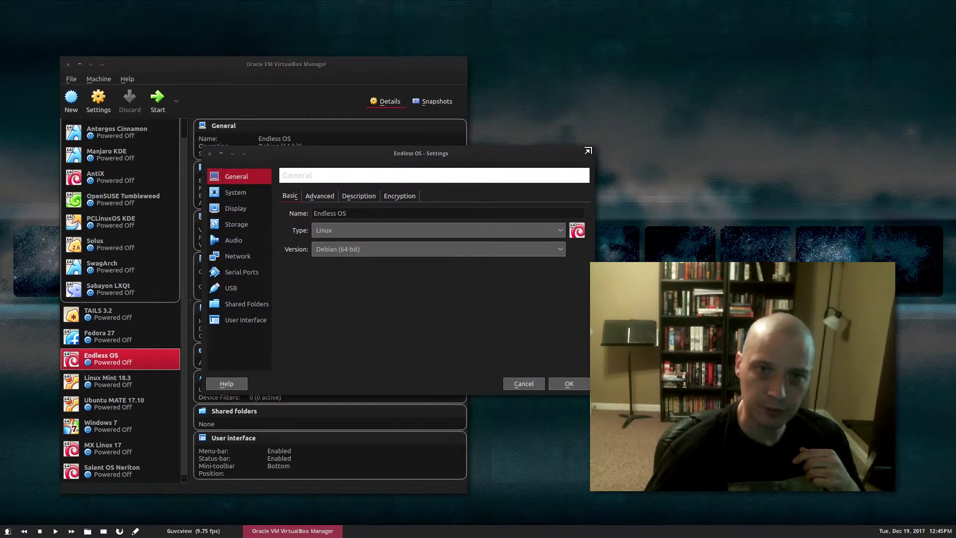
left_click_drag(596, 152, 651, 76)
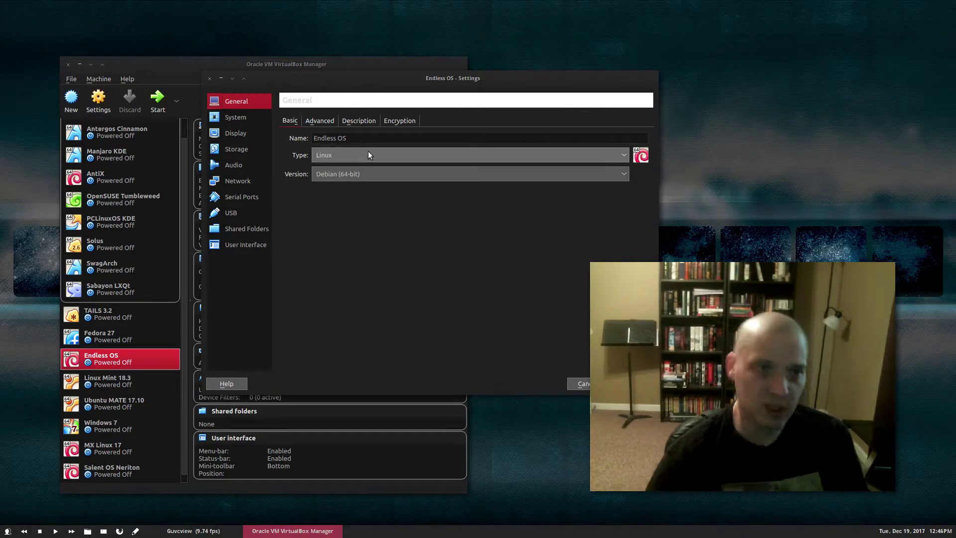
left_click(229, 133)
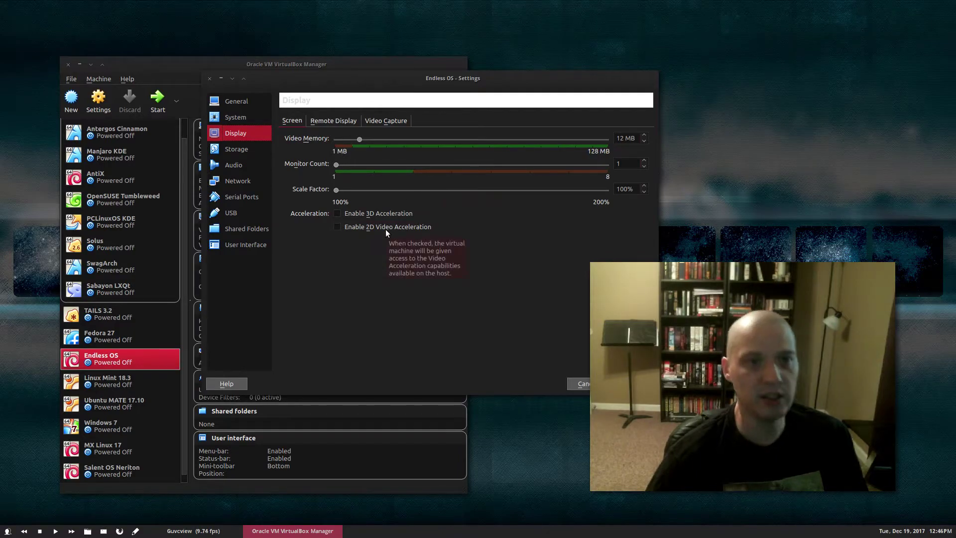
left_click(337, 214)
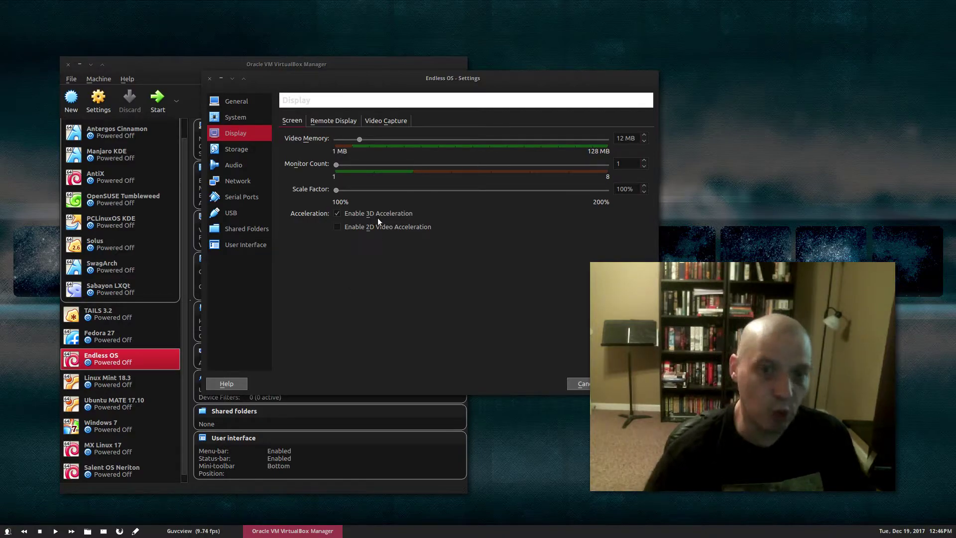
Try monitor counts of 2, 3 and higher for the Endless OS machine, and return the count to 1.
mouse_move(377, 217)
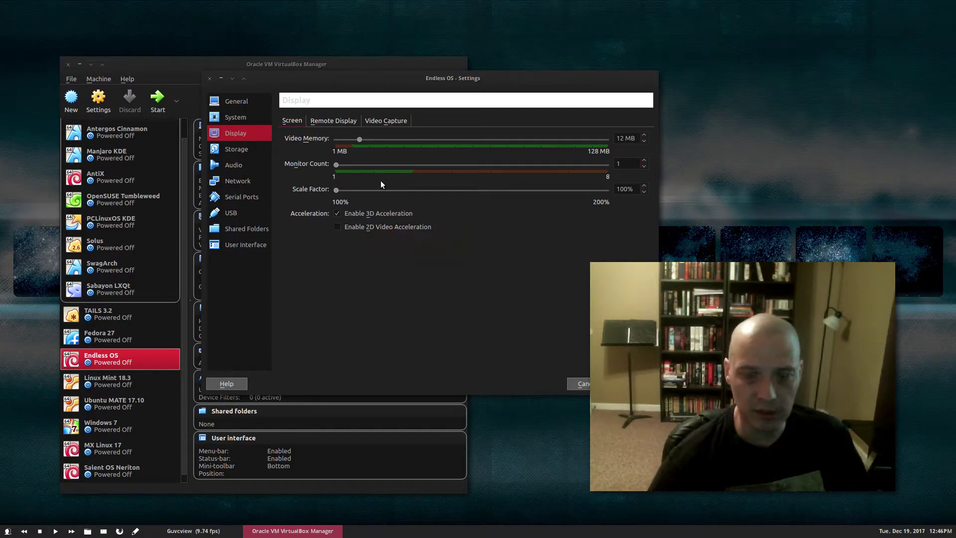
mouse_move(338, 168)
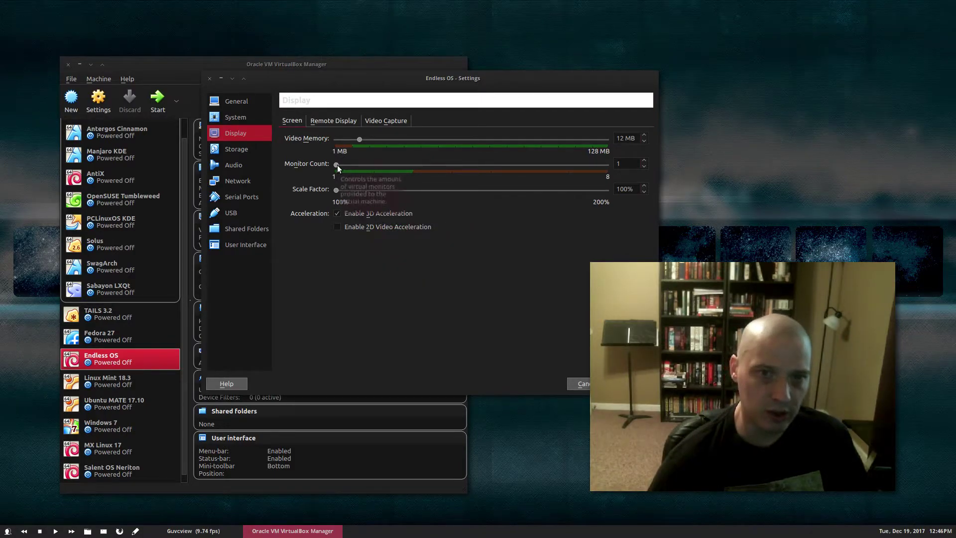
left_click(376, 165)
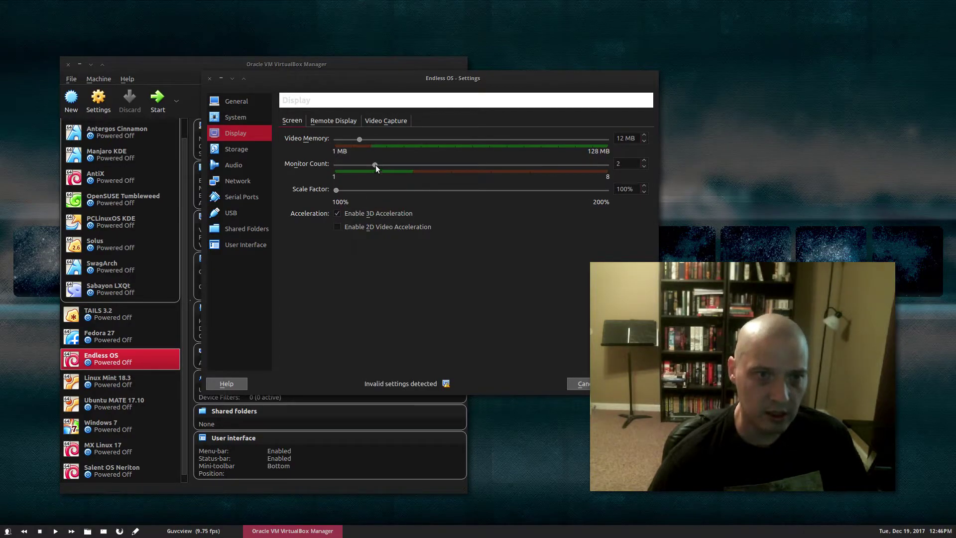
left_click(416, 166)
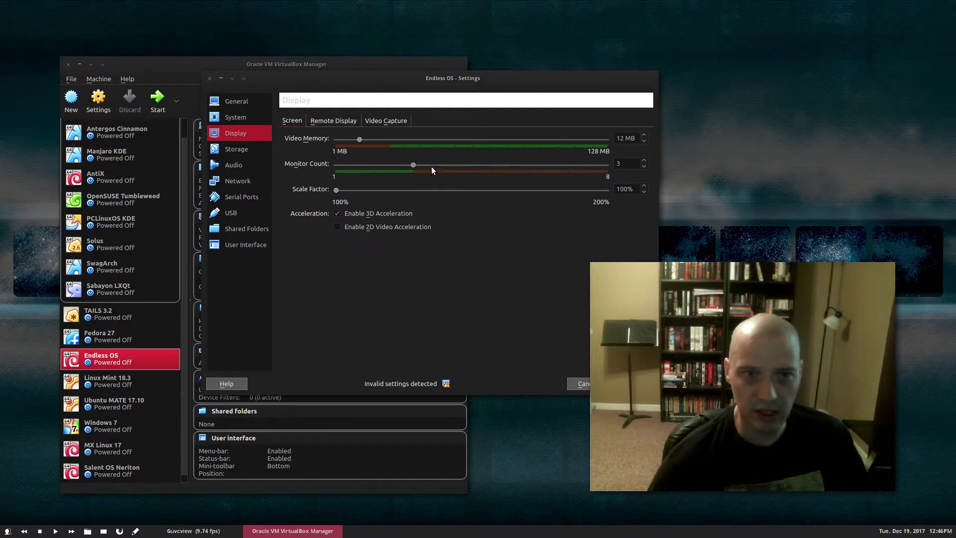
left_click(490, 164)
left_click_drag(495, 176, 346, 175)
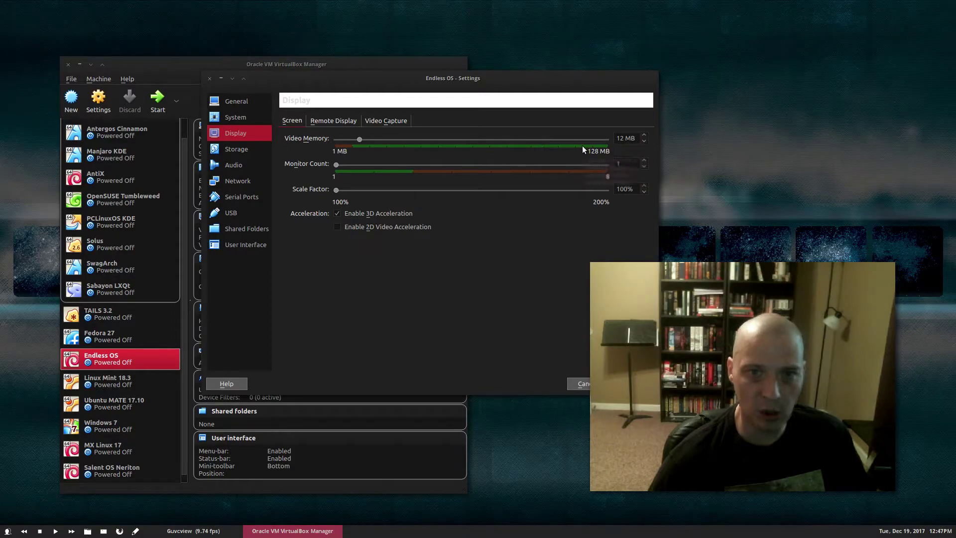
Set the Endless OS machine's video memory to 64 MB and its processor count to 2.
left_click_drag(359, 140, 442, 138)
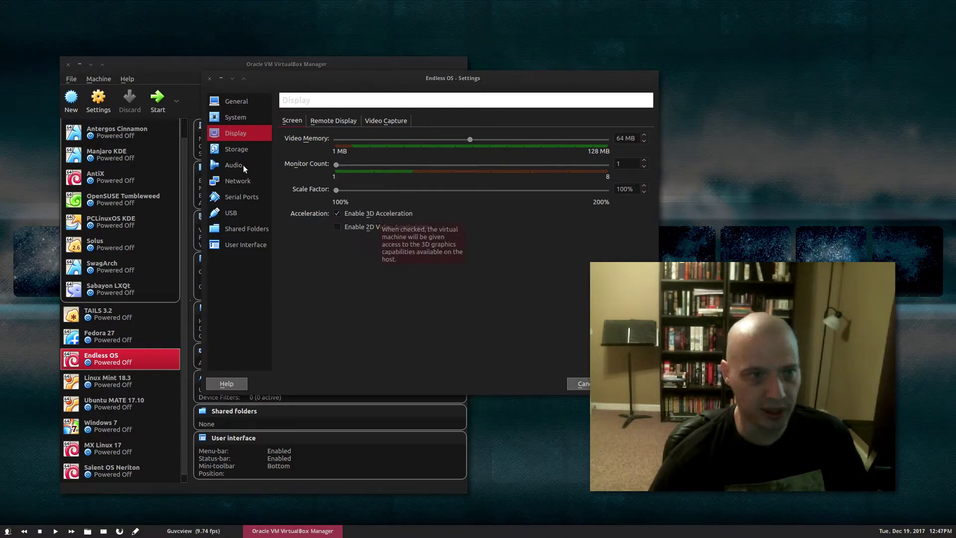
left_click(235, 118)
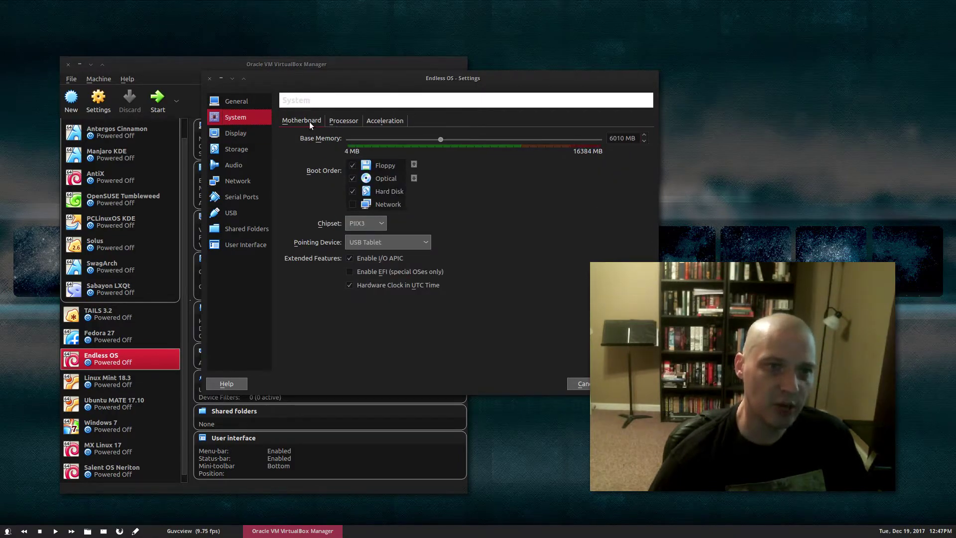
left_click(342, 121)
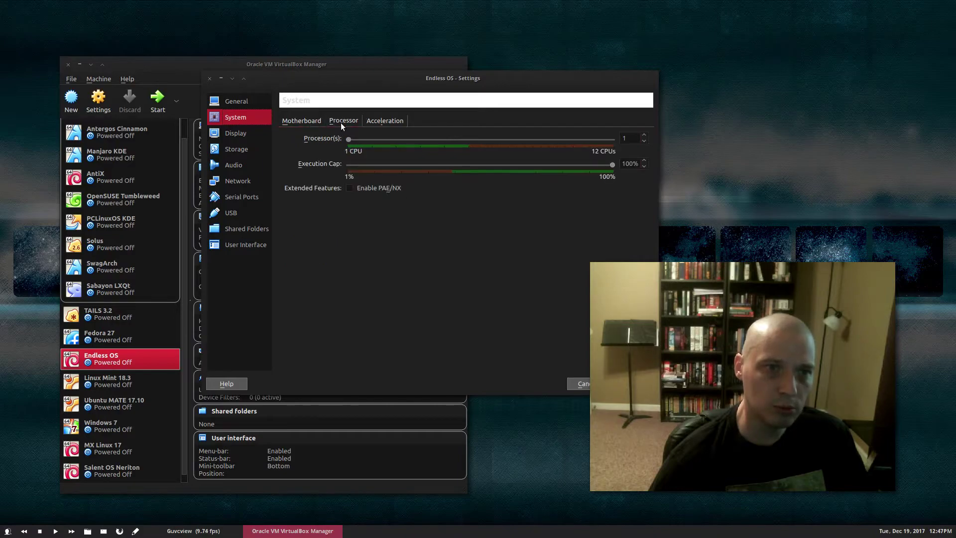
left_click(384, 120)
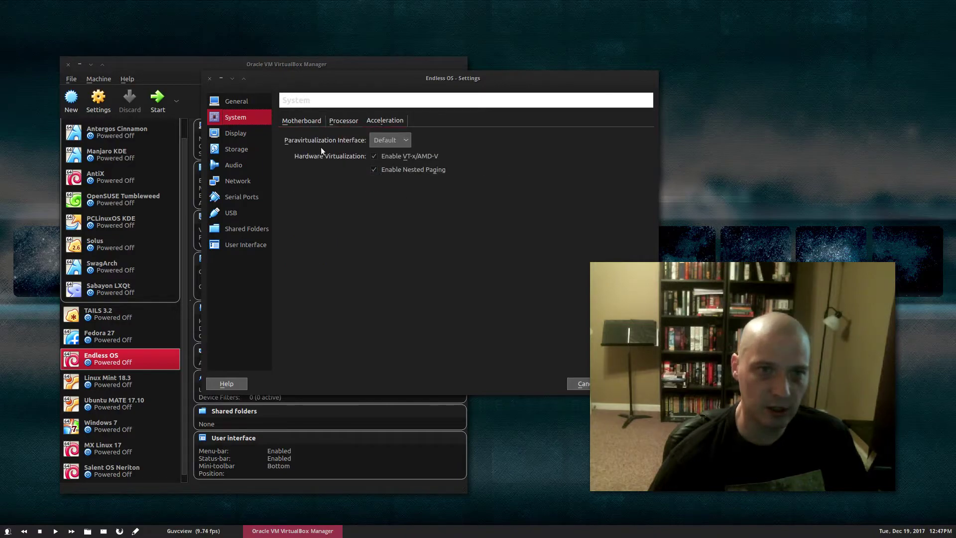
left_click(304, 119)
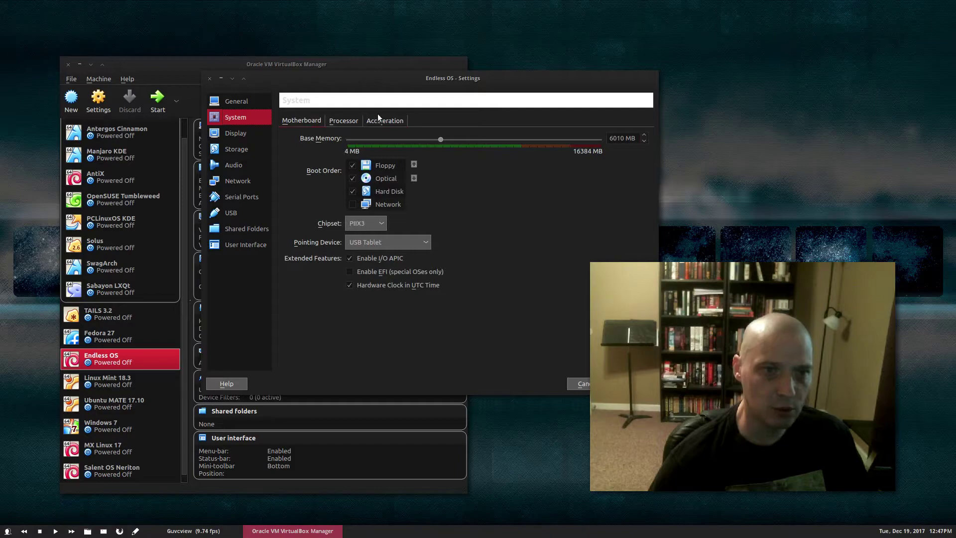
left_click(345, 120)
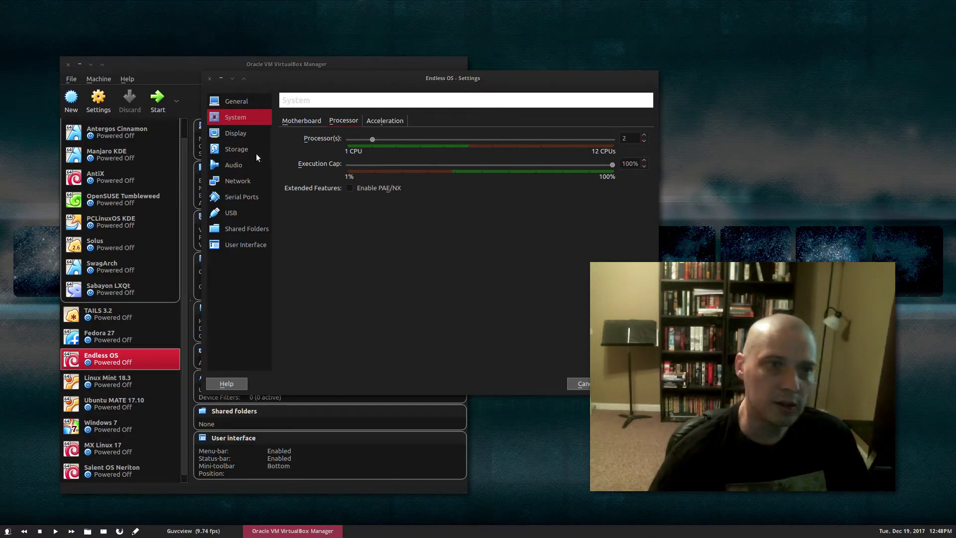
Add an optical drive holding eos-eos3.3-amd64-amd64.171215-223701.en.iso to the IDE controller and save the machine's settings.
left_click(237, 149)
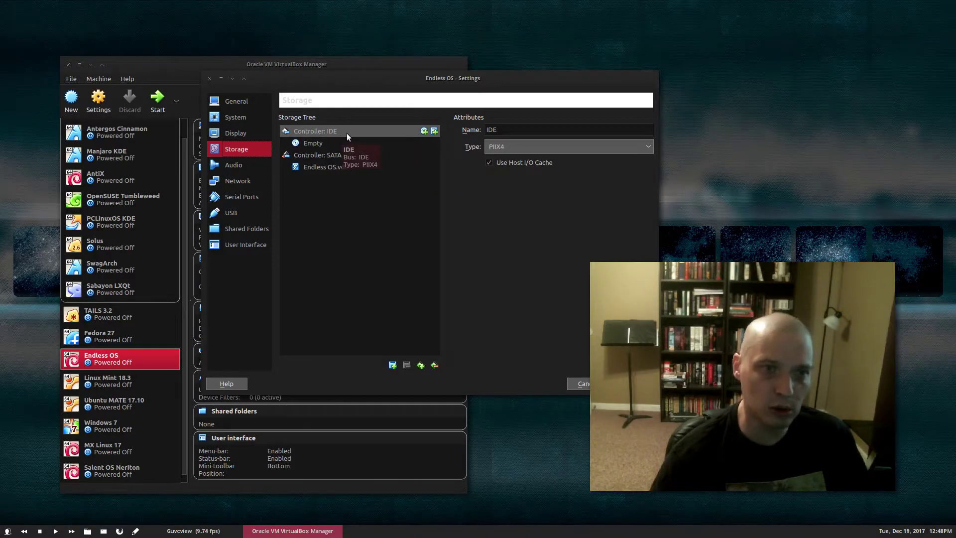
left_click(424, 132)
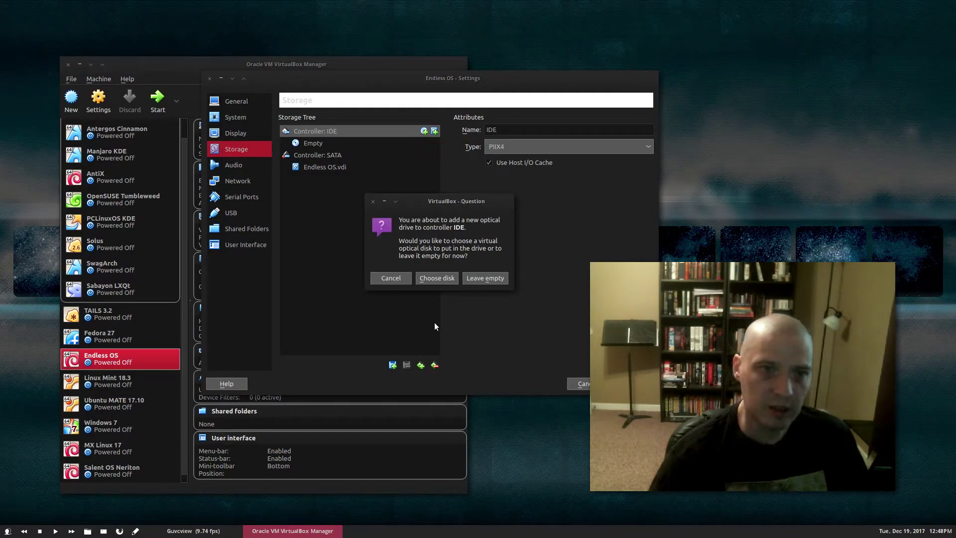
left_click(437, 278)
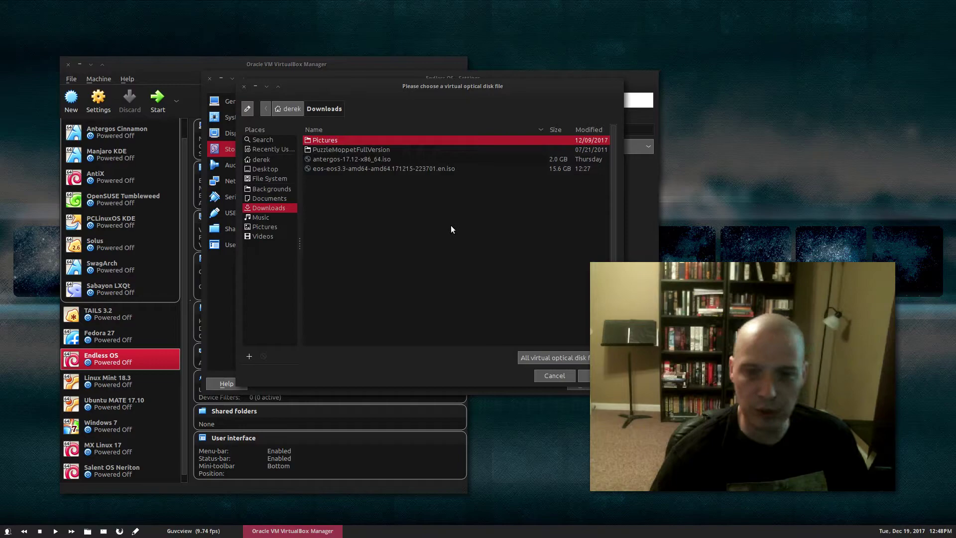
left_click(390, 169)
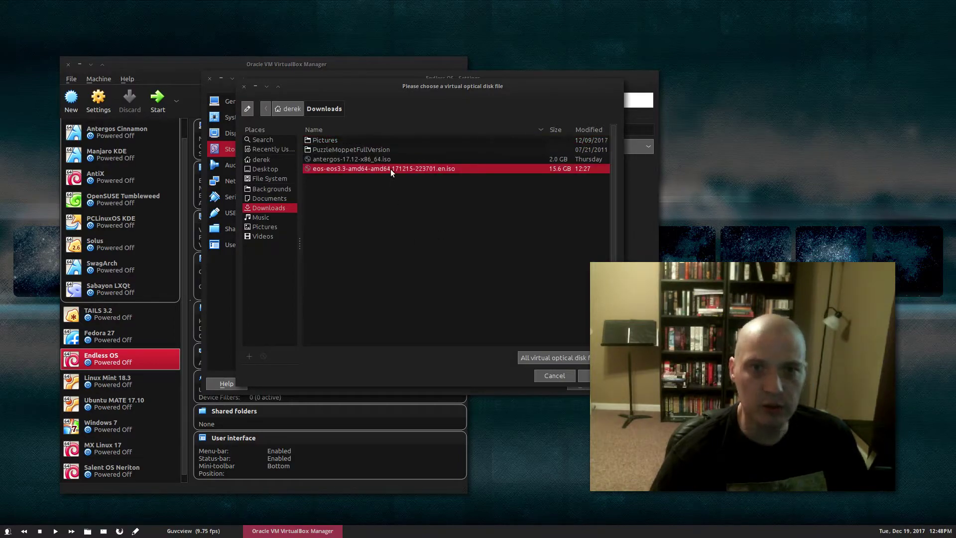
key("Return")
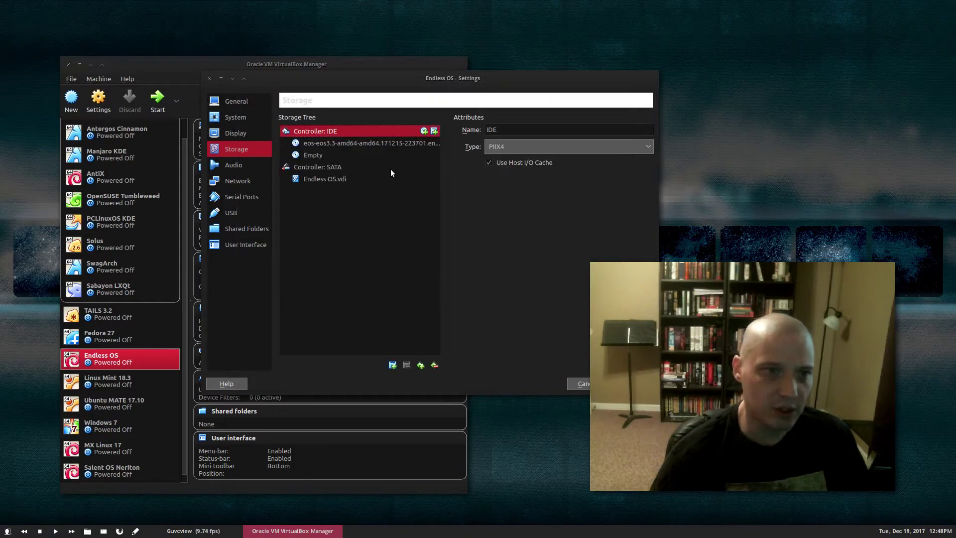
left_click_drag(459, 77, 323, 106)
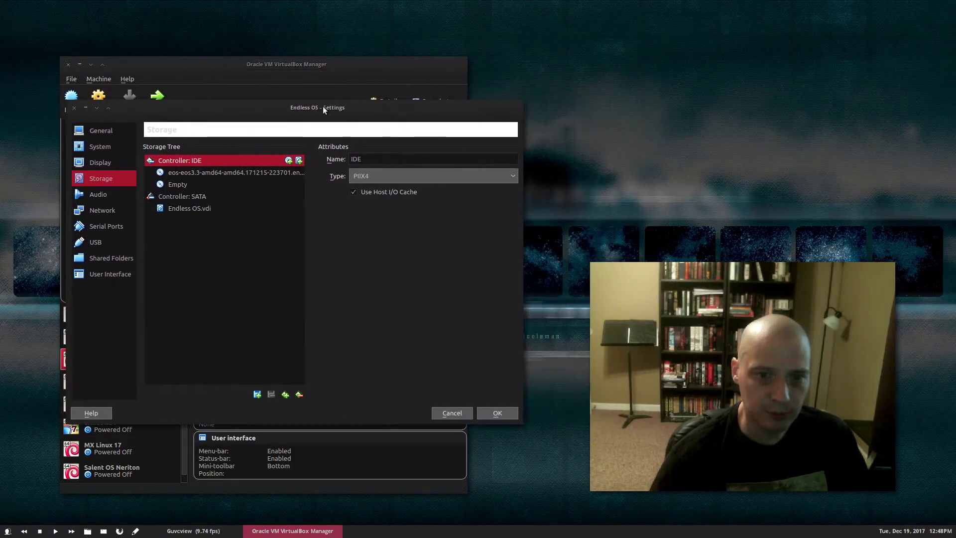
left_click(243, 172)
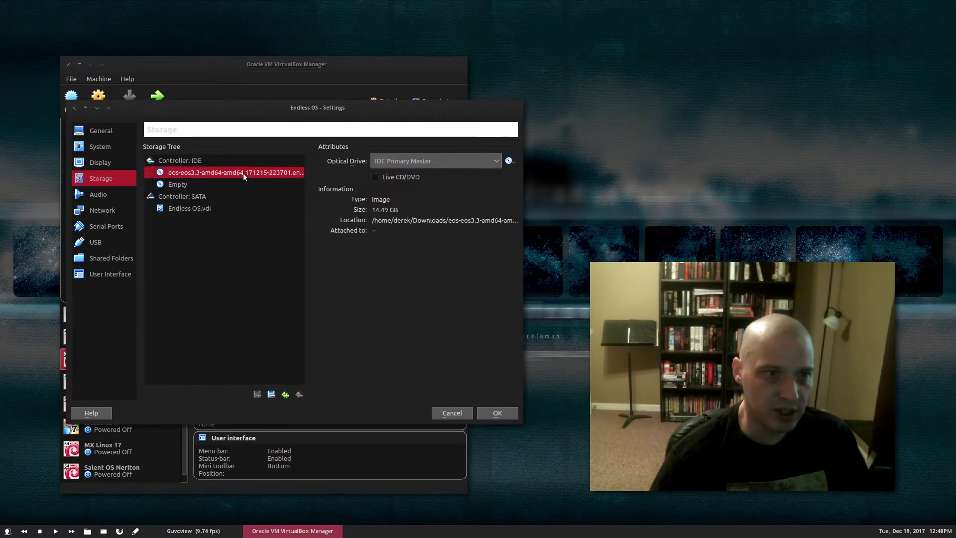
left_click(208, 160)
left_click(193, 172)
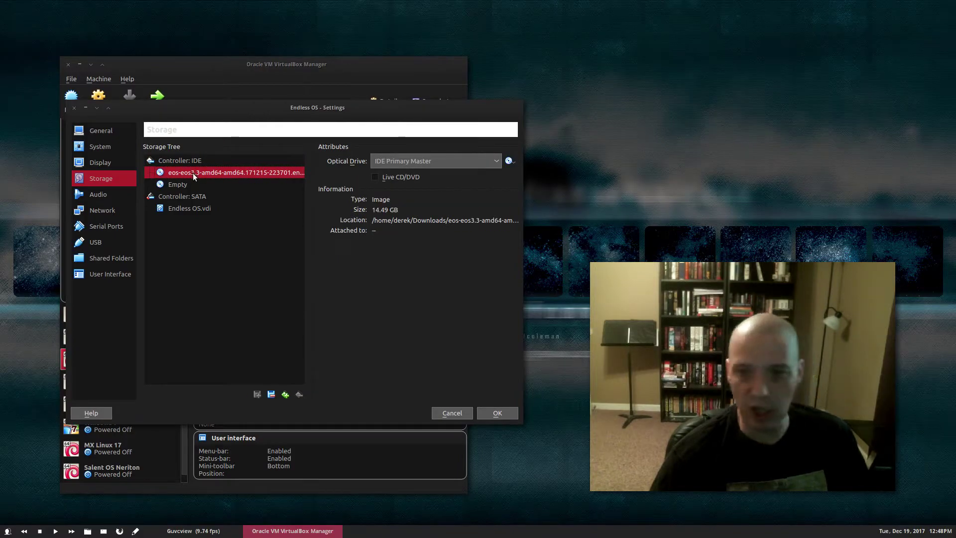
left_click(497, 412)
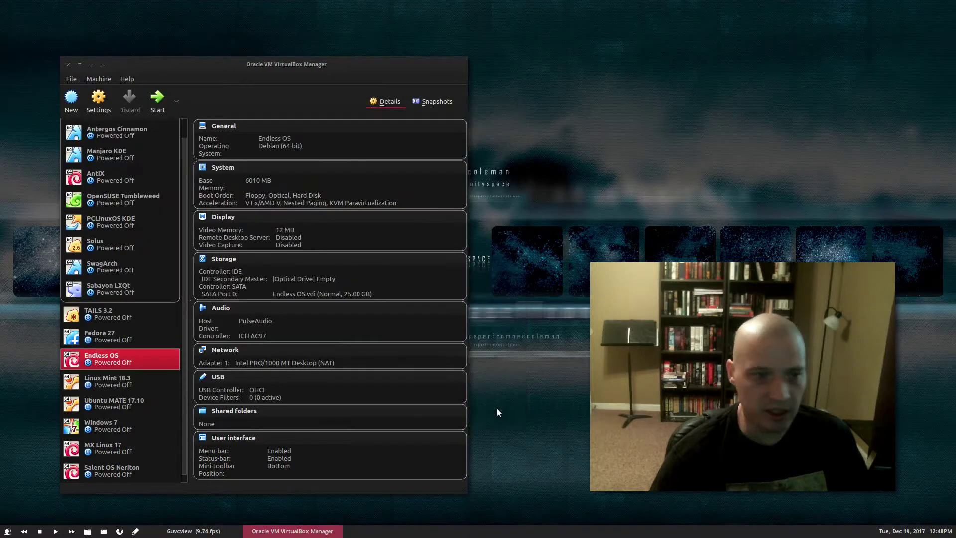
Start the Endless OS machine in a maximized window and power it off while it boots.
double_click(144, 357)
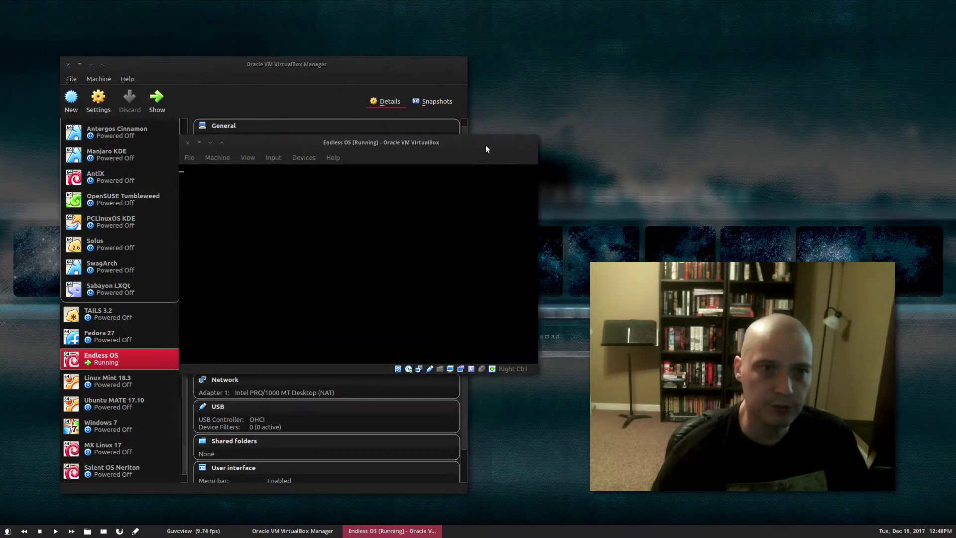
double_click(486, 145)
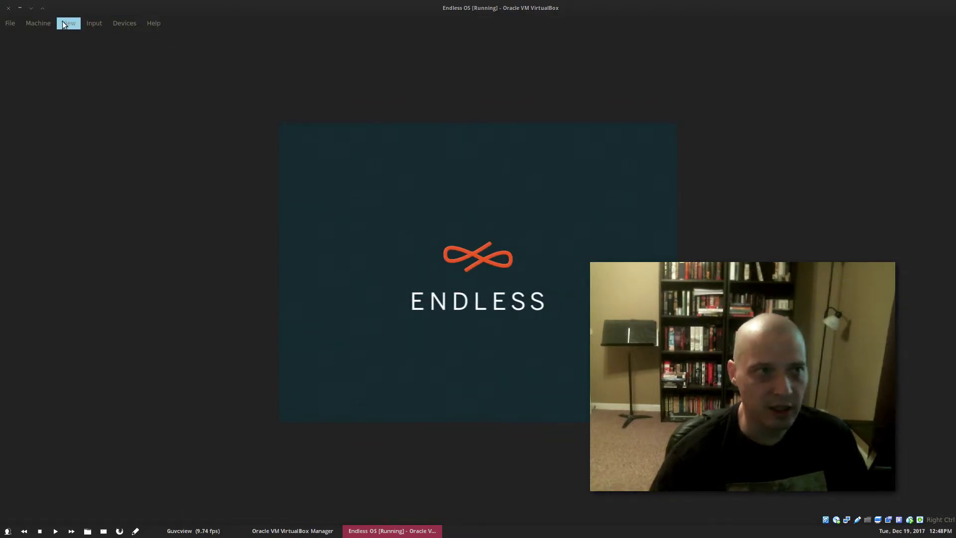
left_click(8, 8)
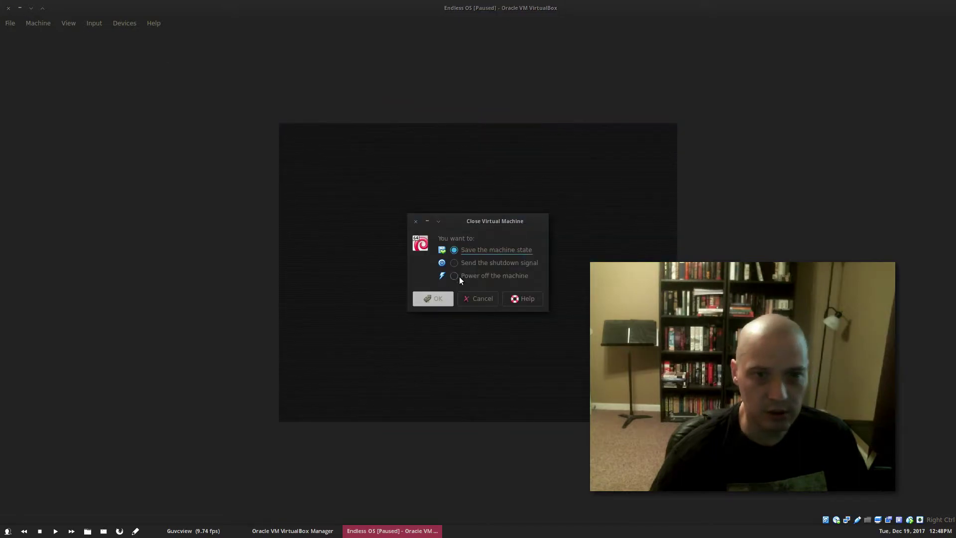
left_click(458, 277)
left_click(439, 297)
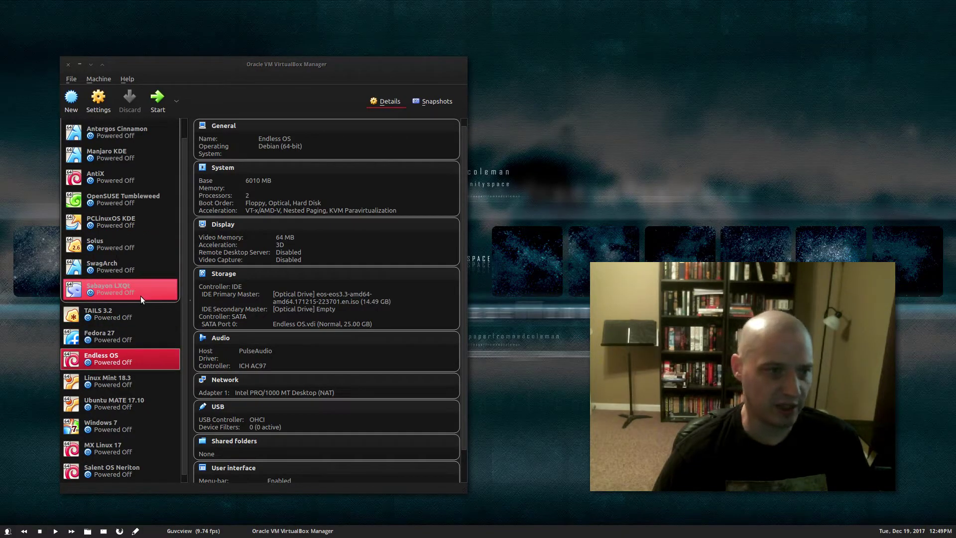
Reduce the Sabayon LXQt machine's display to a single monitor and save its settings.
right_click(125, 292)
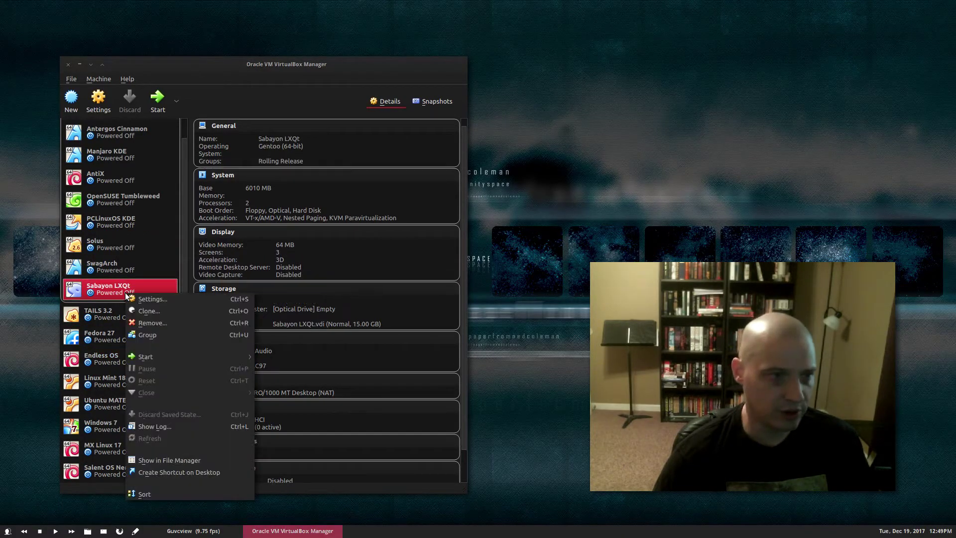
left_click(158, 299)
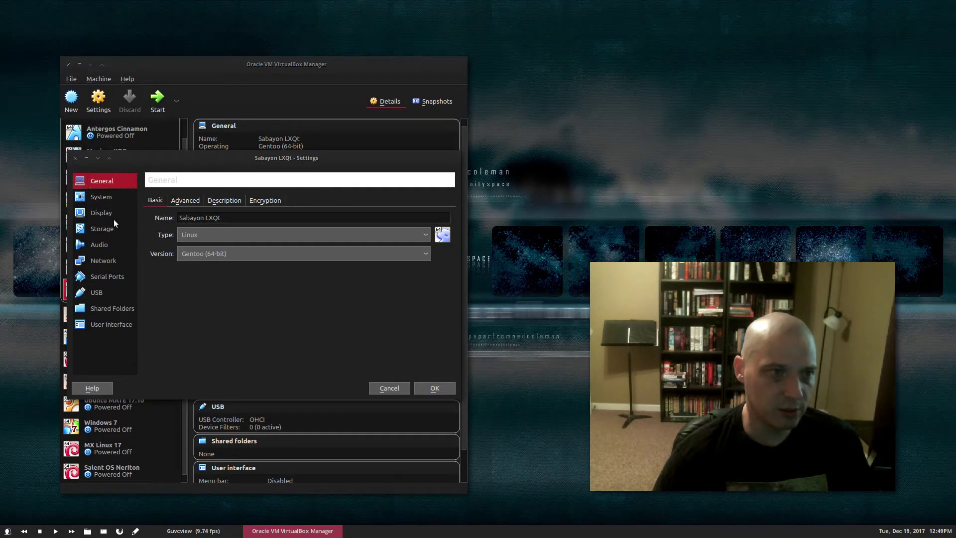
left_click(112, 217)
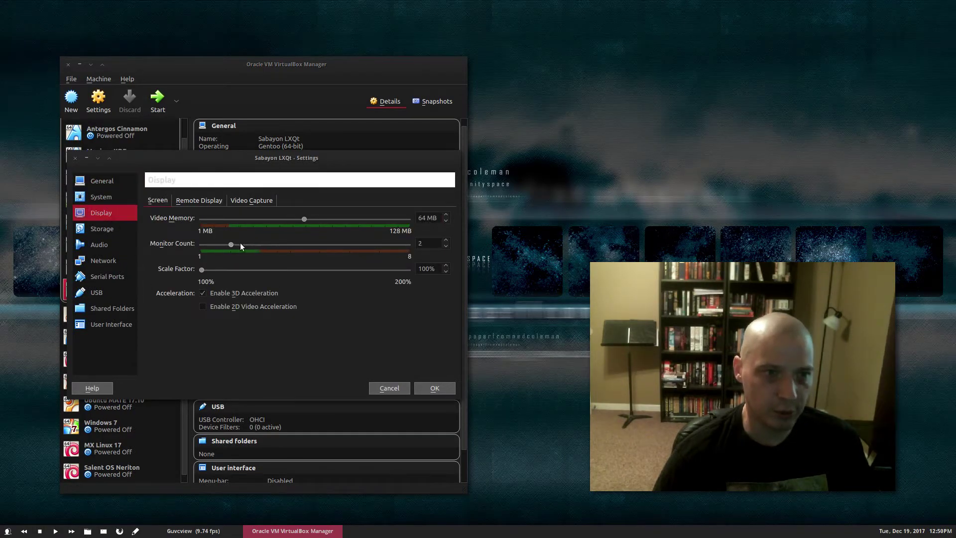
left_click(432, 388)
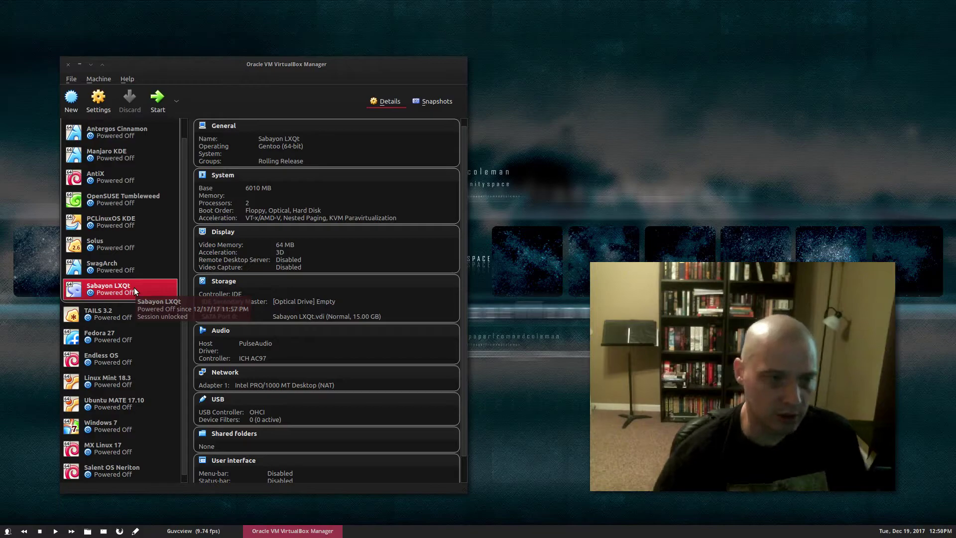
Start the Sabayon LXQt machine and switch it out of full-screen mode.
double_click(134, 288)
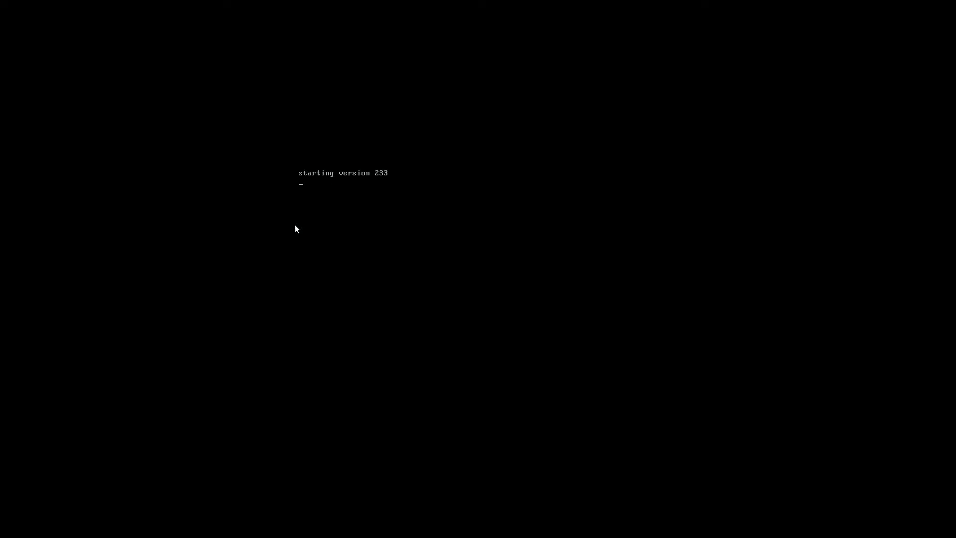
key("ctrl+f")
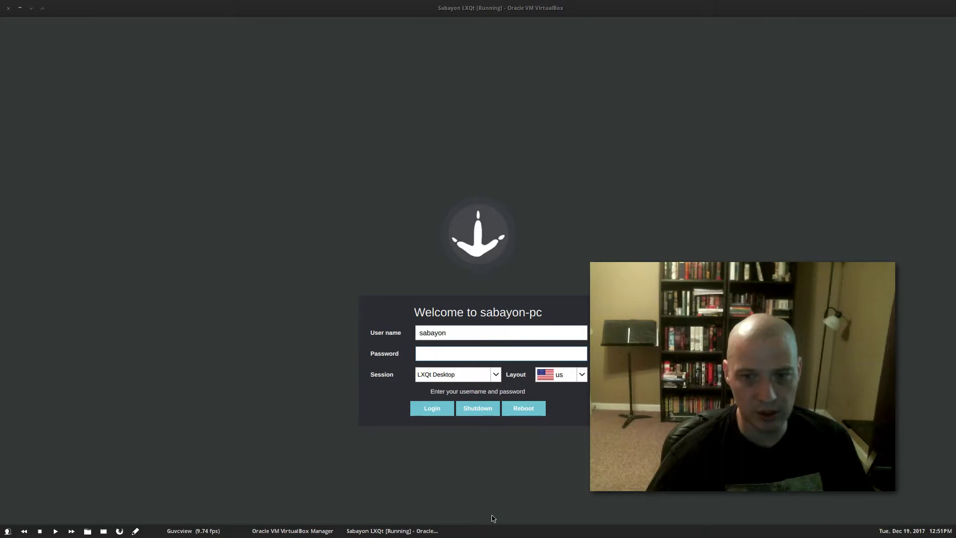
Enable the menu bar and status bar in the Sabayon LXQt machine's user interface settings and check the menus in its window.
left_click(263, 531)
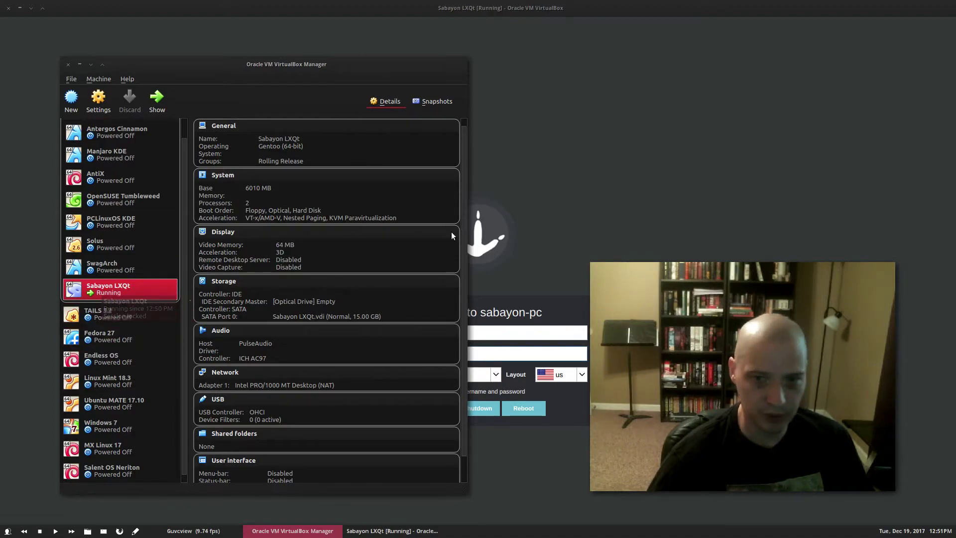
right_click(133, 288)
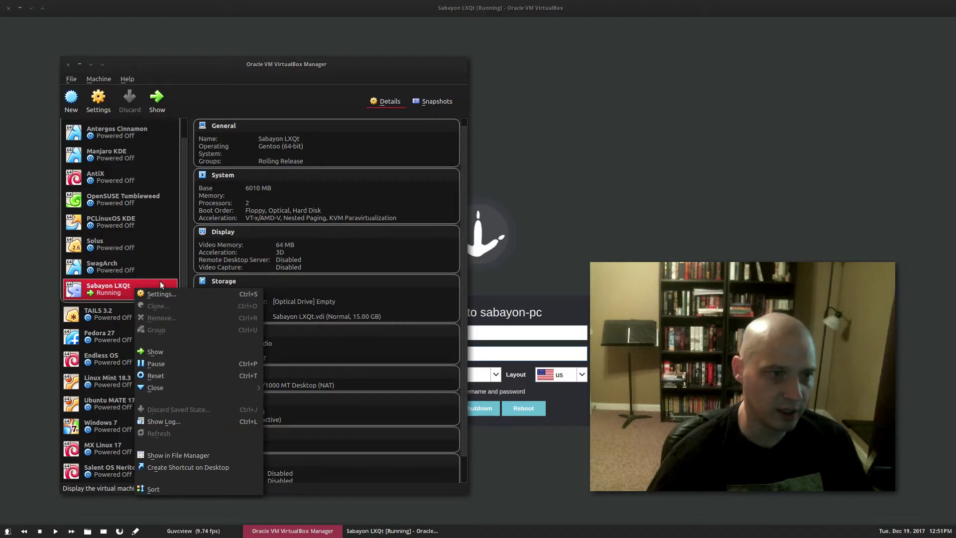
left_click(167, 294)
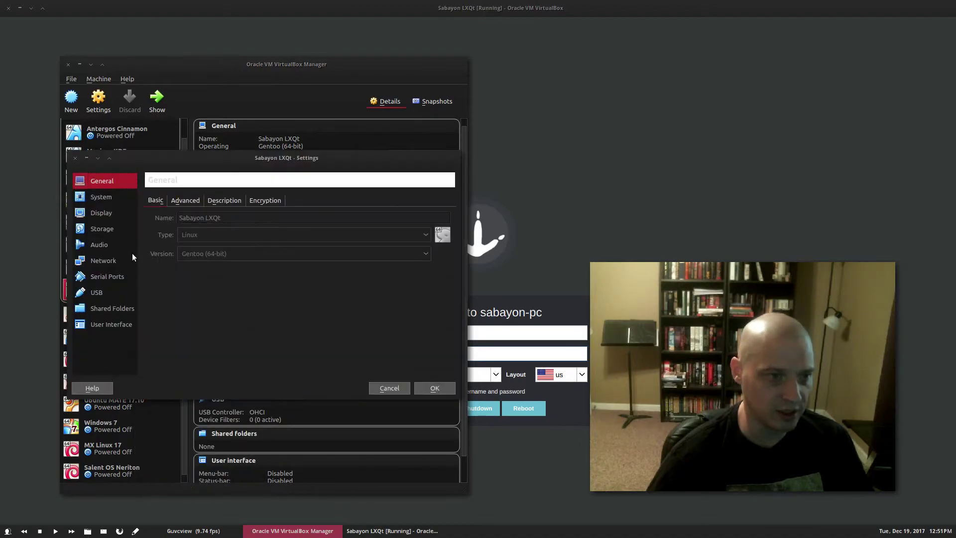
left_click(113, 323)
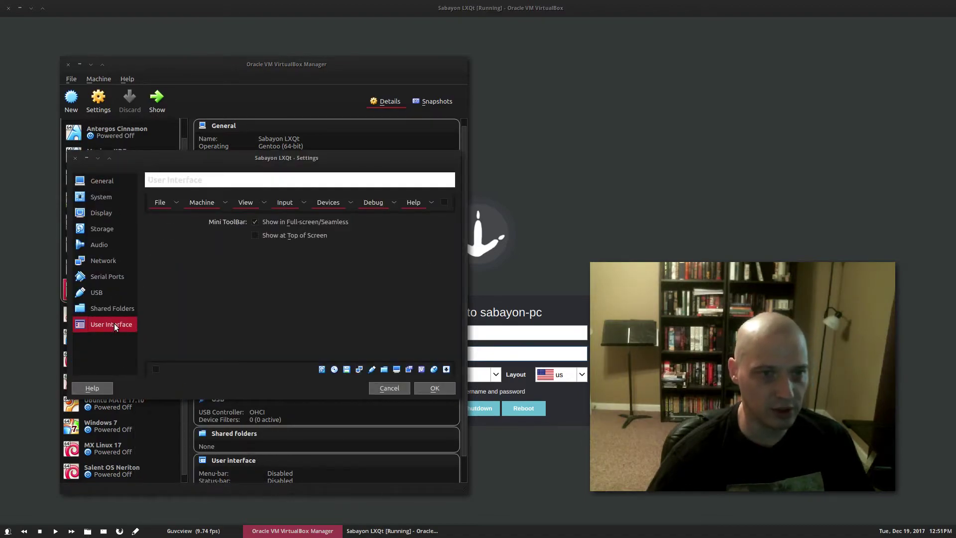
left_click(444, 202)
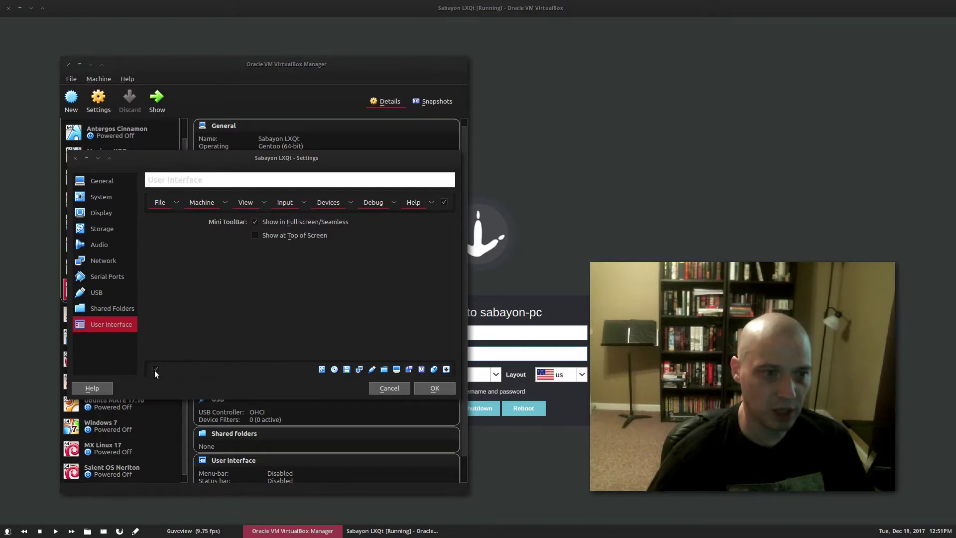
left_click(433, 391)
left_click(527, 9)
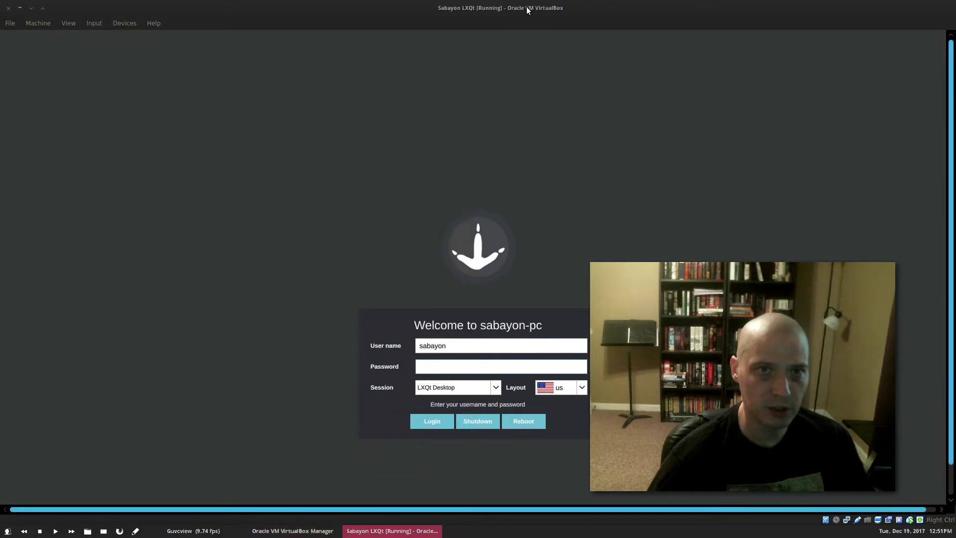
left_click(12, 24)
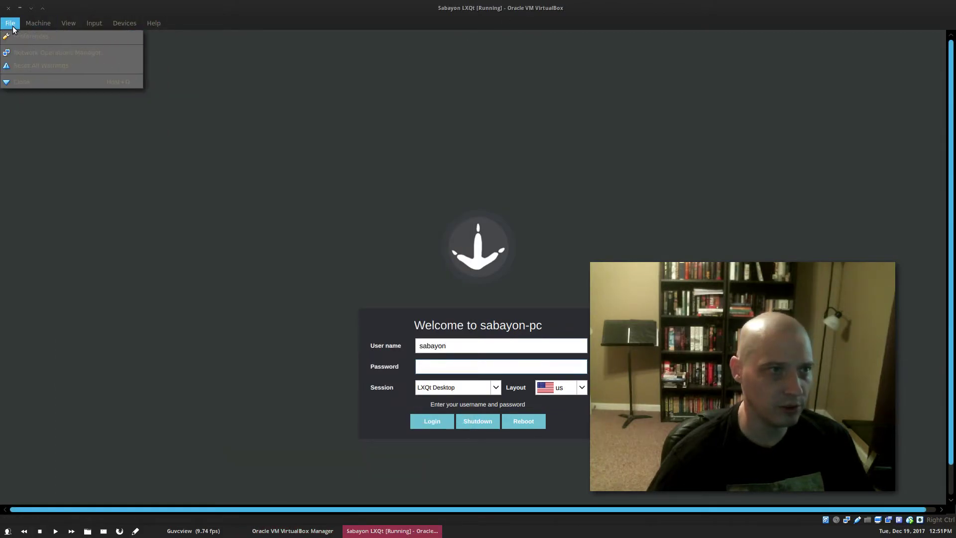
left_click(124, 4)
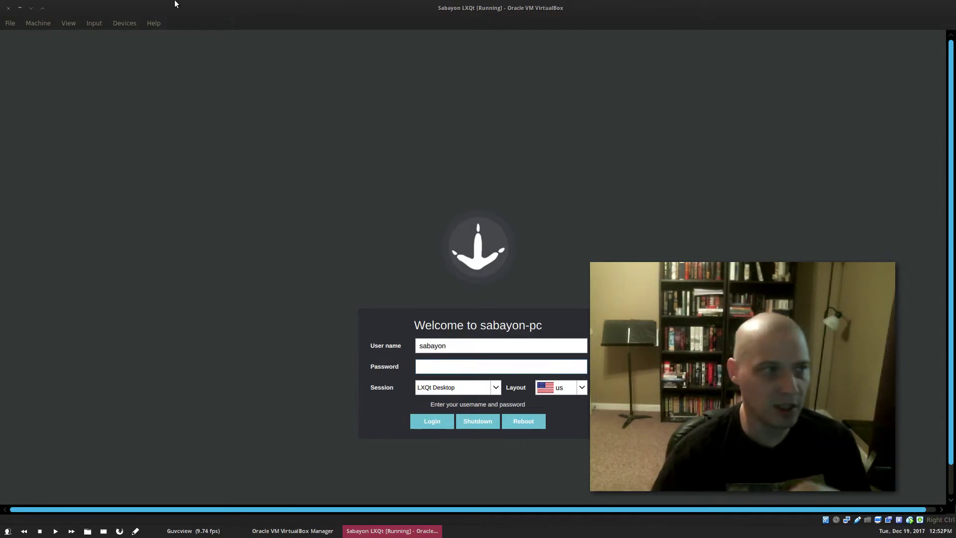
Disable the menu bar and status bar of the Sabayon LXQt machine again and return to its window.
key("alt+Tab")
right_click(85, 286)
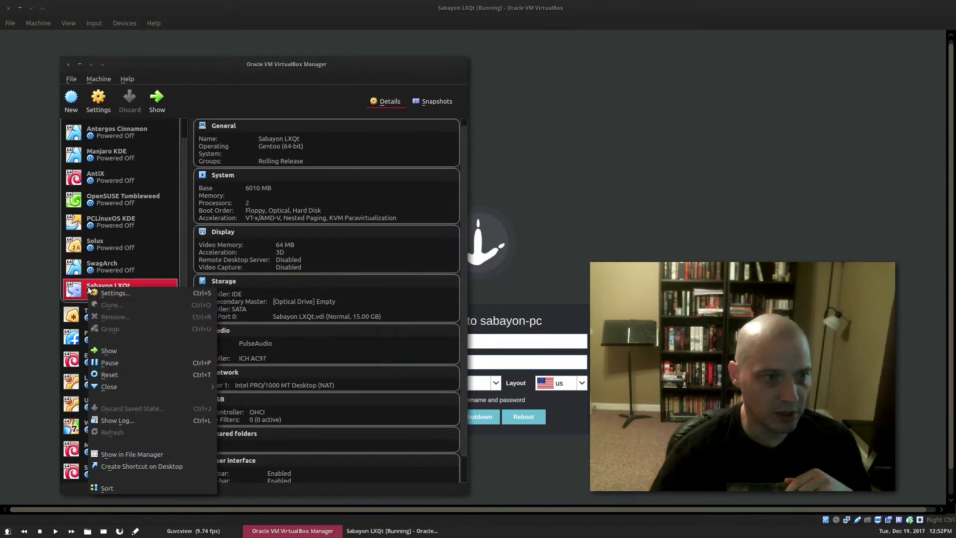
left_click(125, 291)
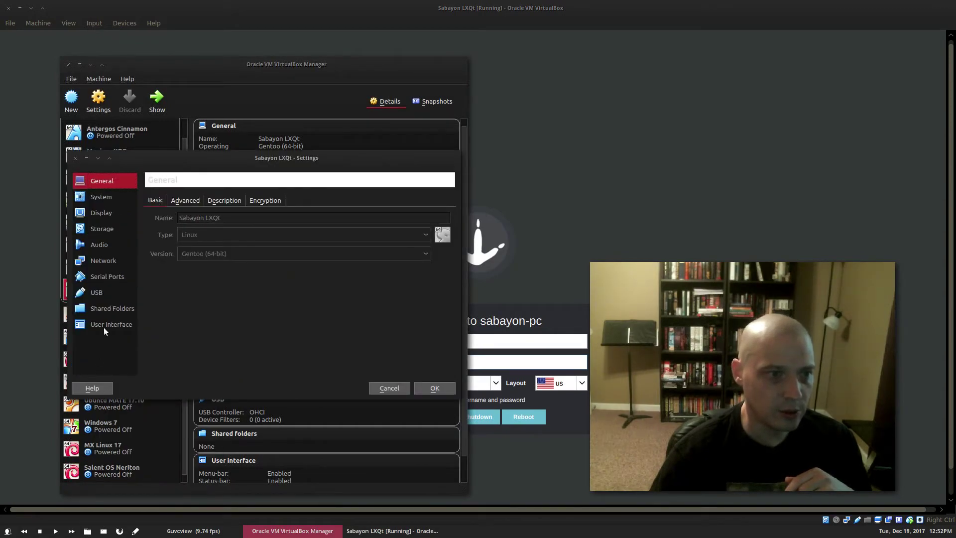
left_click(105, 324)
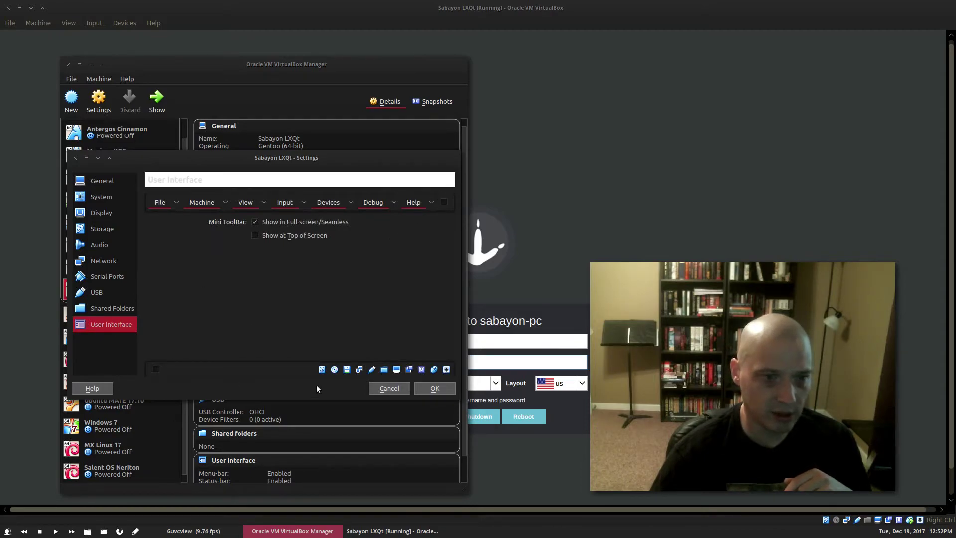
left_click(434, 388)
left_click(489, 257)
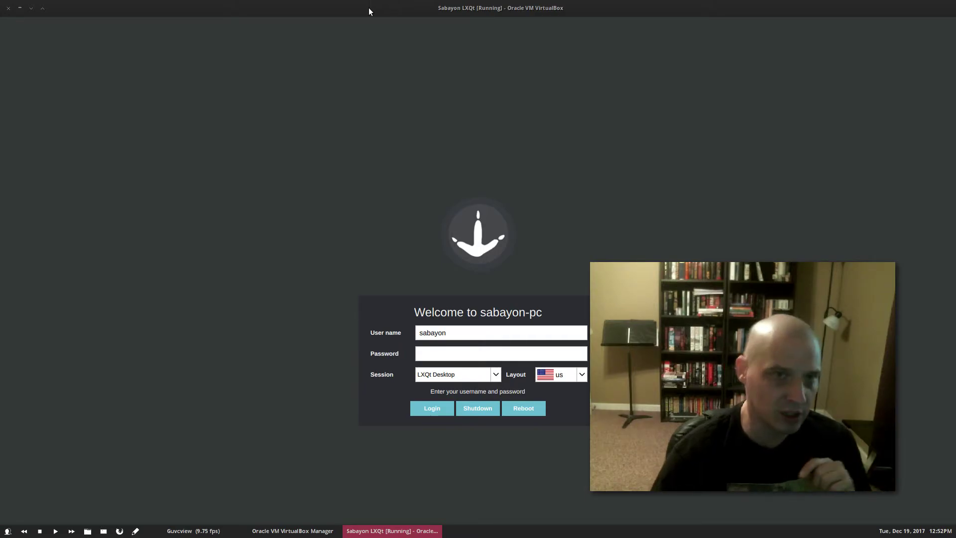
Remove the window decorations from the running Sabayon LXQt machine's window.
right_click(328, 6)
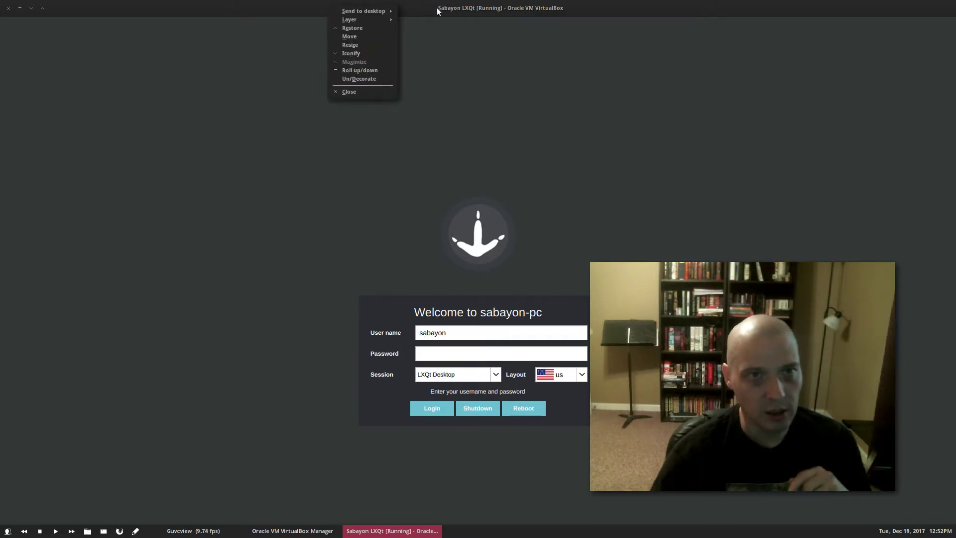
left_click(388, 80)
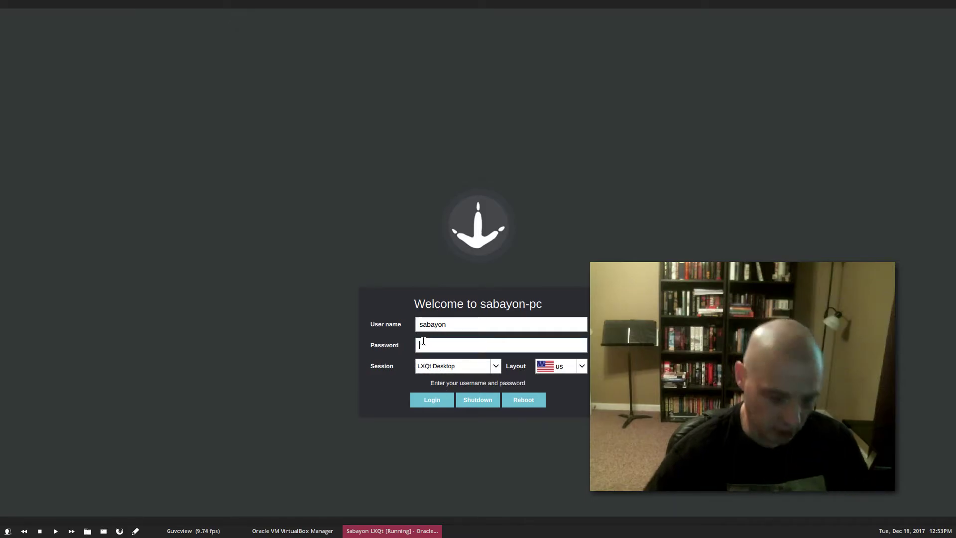
Log in to the Sabayon LXQt desktop with the account password and toggle full-screen mode on and off.
type("******")
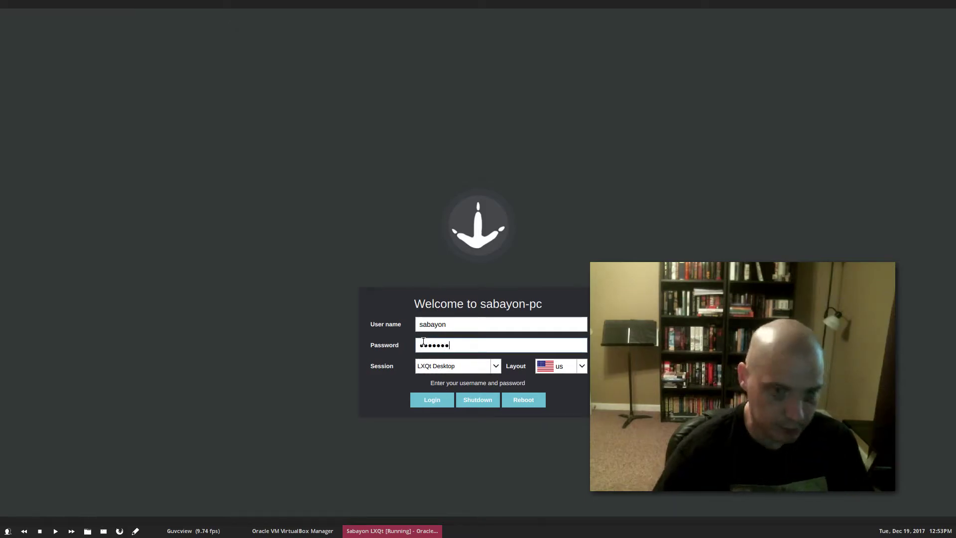
key("Return")
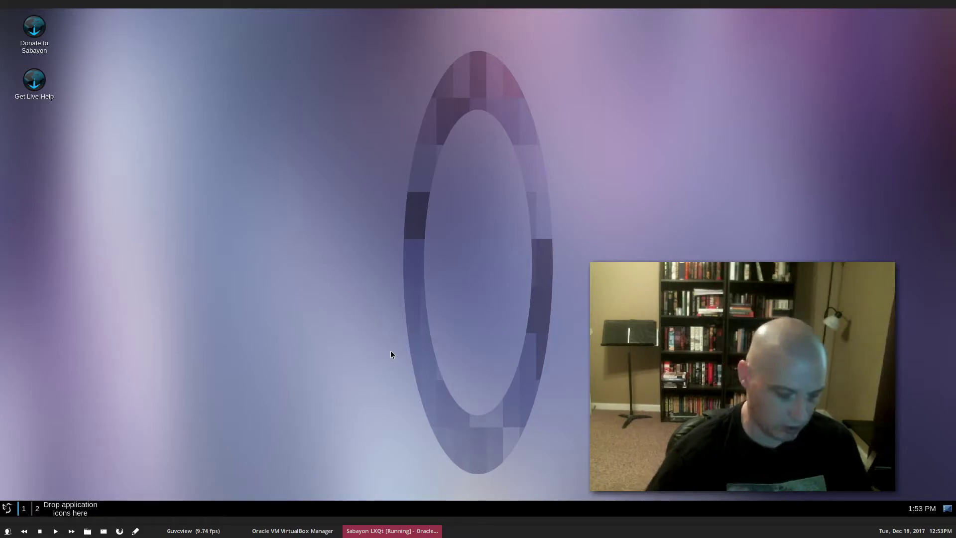
key("ctrl+f")
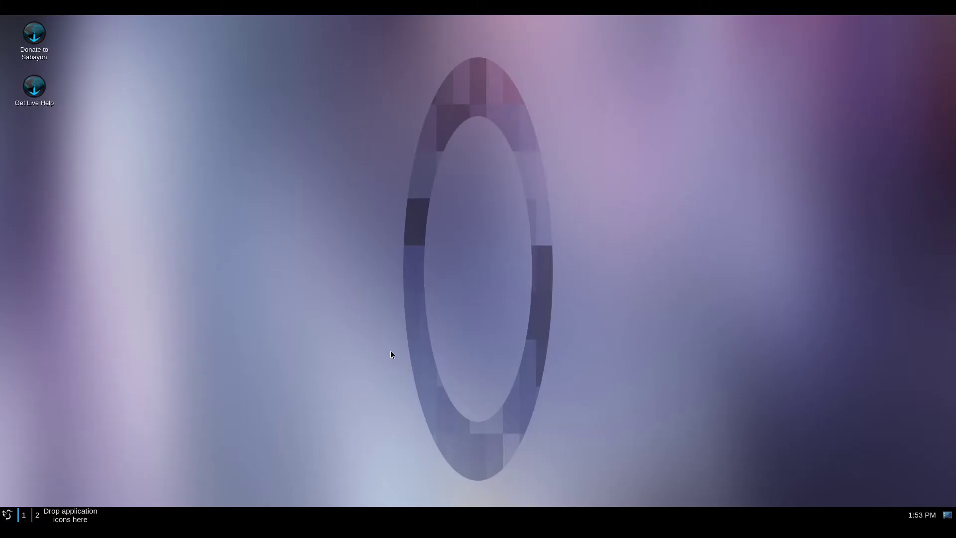
key("ctrl+f")
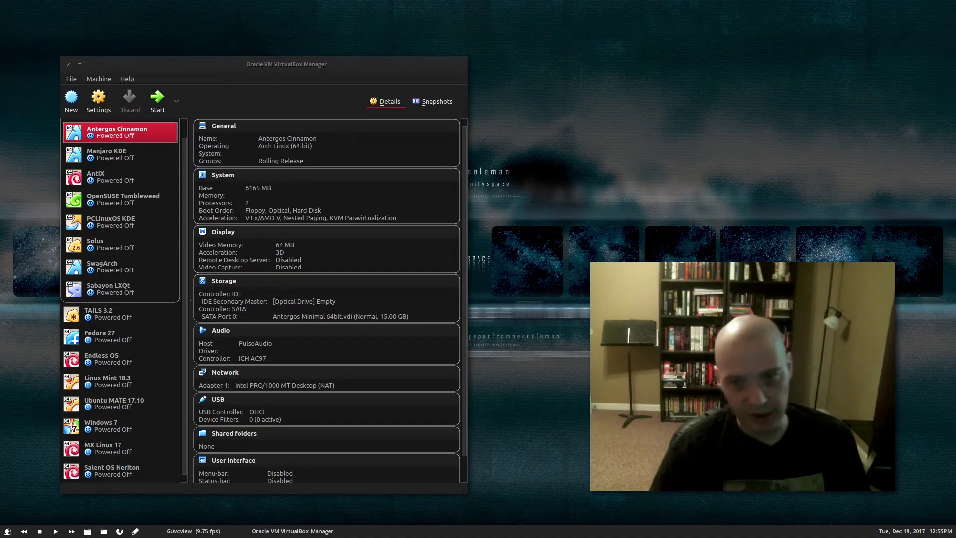
Start the Antergos Cinnamon machine and try to insert the Guest Additions CD image, declining the forced unmount.
double_click(87, 135)
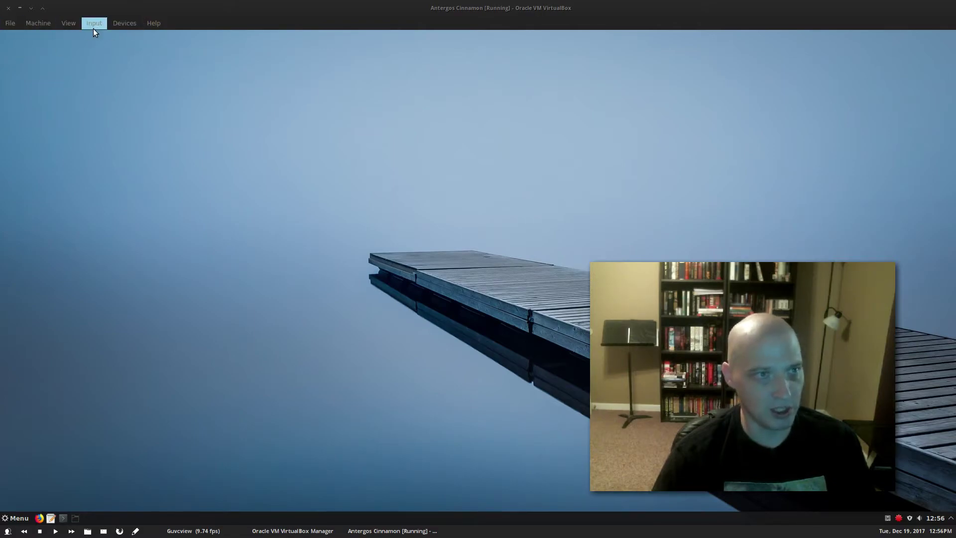
left_click(125, 22)
mouse_move(213, 61)
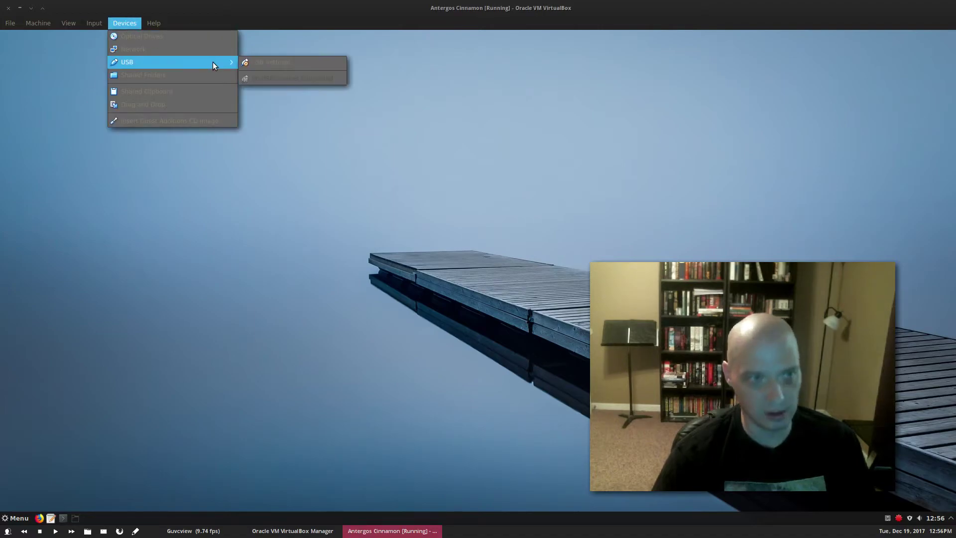
left_click(181, 122)
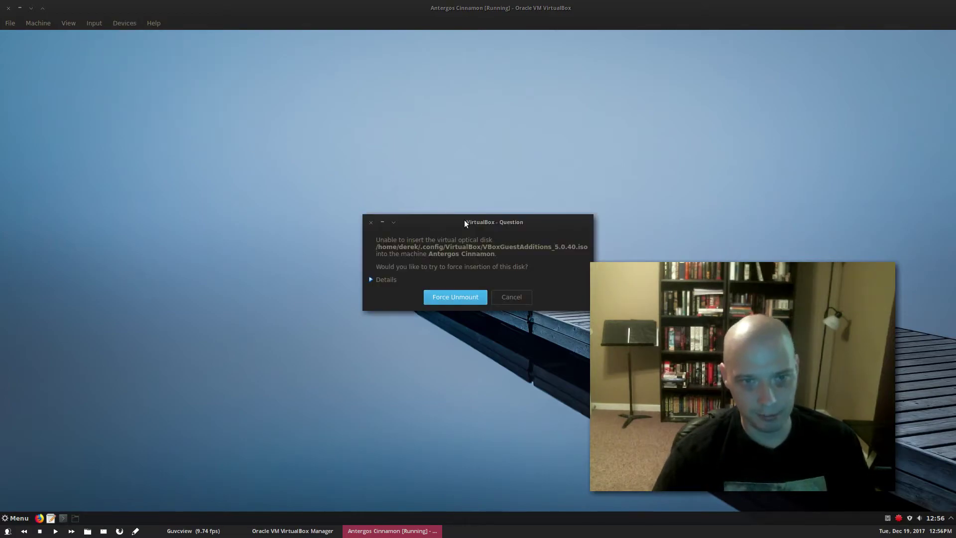
left_click_drag(511, 222, 353, 208)
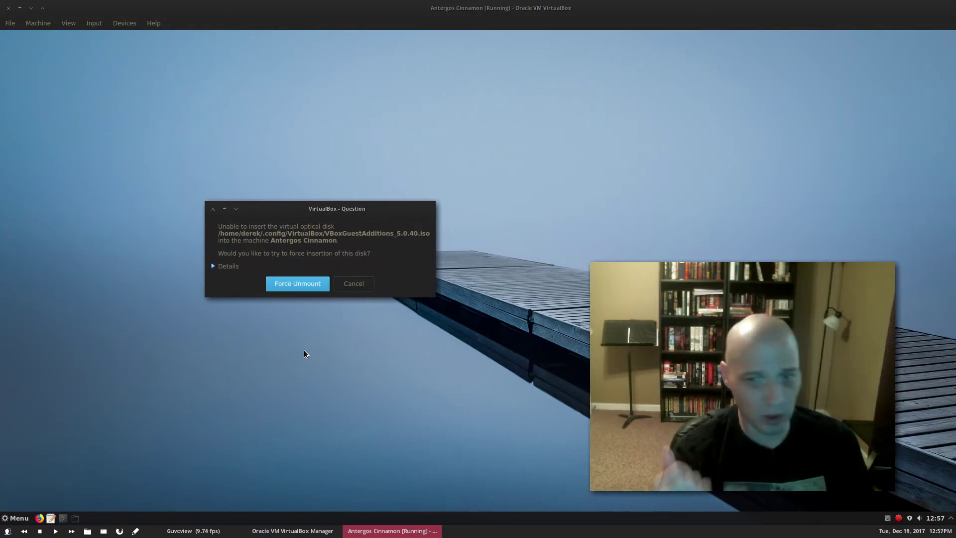
left_click(346, 284)
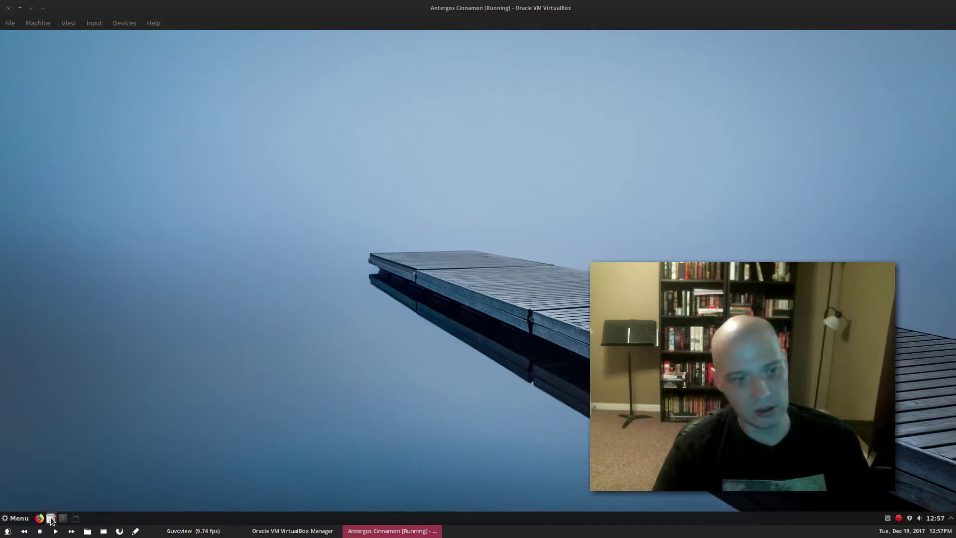
Open the file manager inside Antergos and view the mounted VirtualBox Guest Additions disc.
left_click(122, 26)
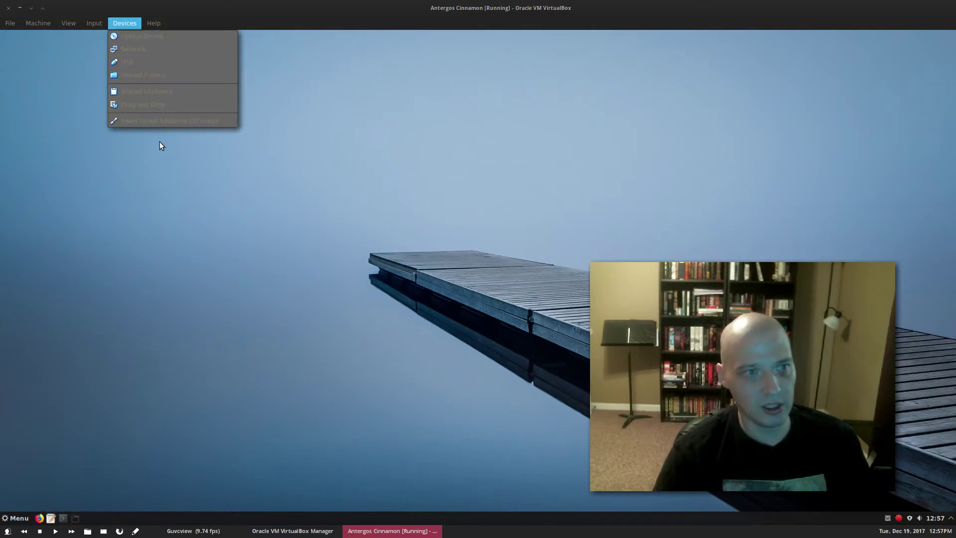
left_click(165, 447)
left_click(75, 518)
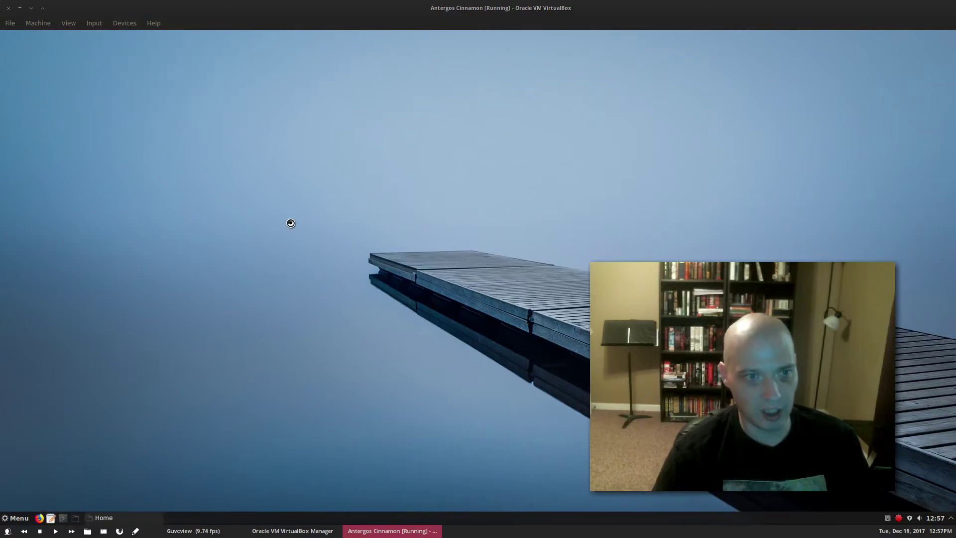
left_click_drag(365, 122, 227, 104)
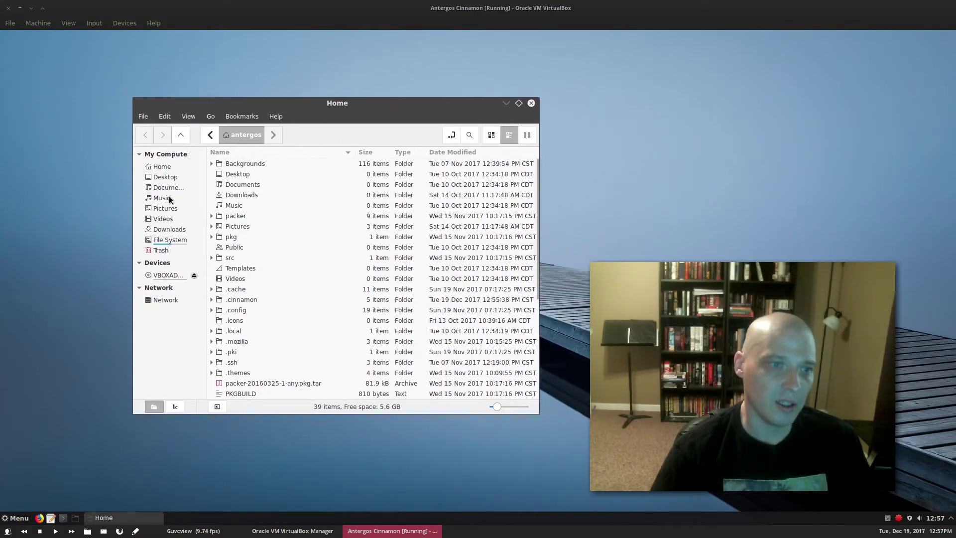
left_click(170, 277)
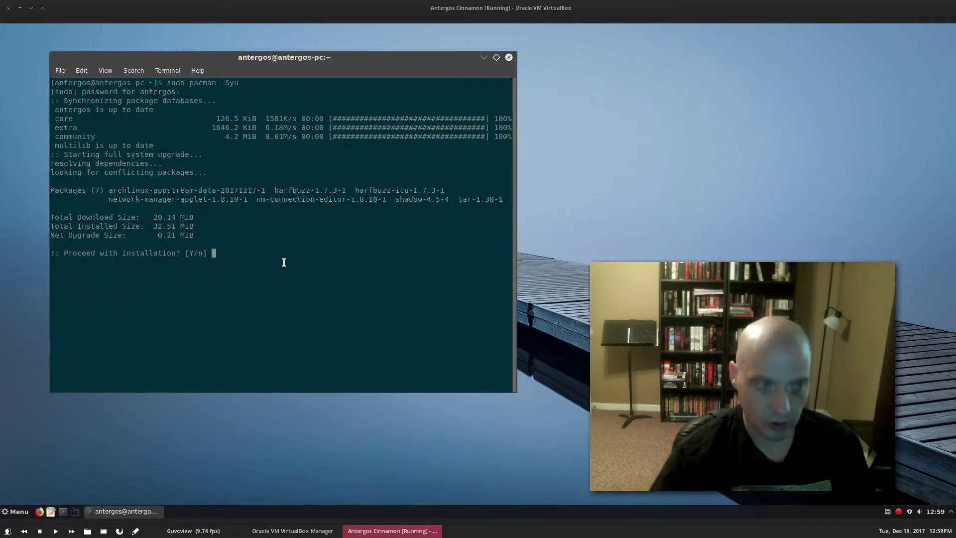
Confirm the pacman system upgrade in the Antergos terminal by answering y.
type("y")
key("Return")
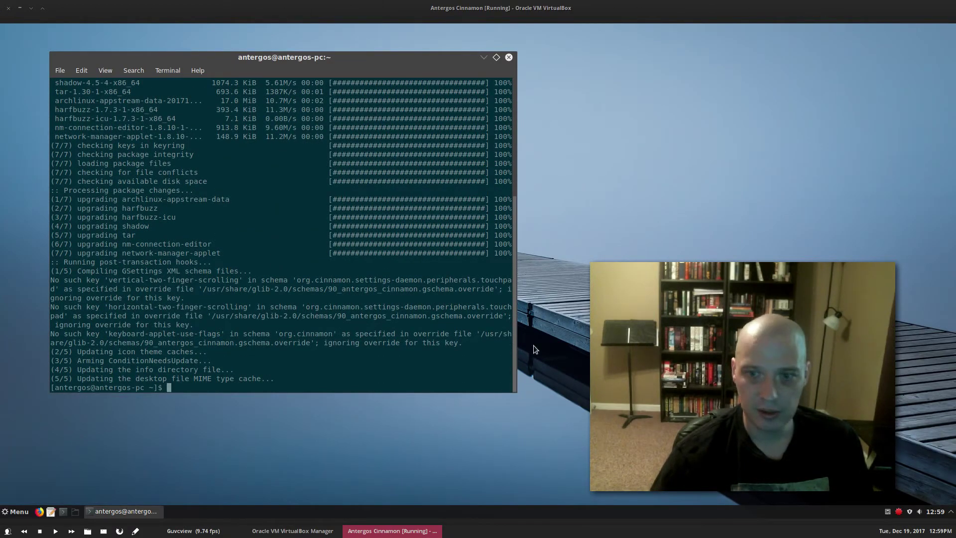
Bring the running Antergos Cinnamon window back to the front and move it off this screen.
left_click(369, 530)
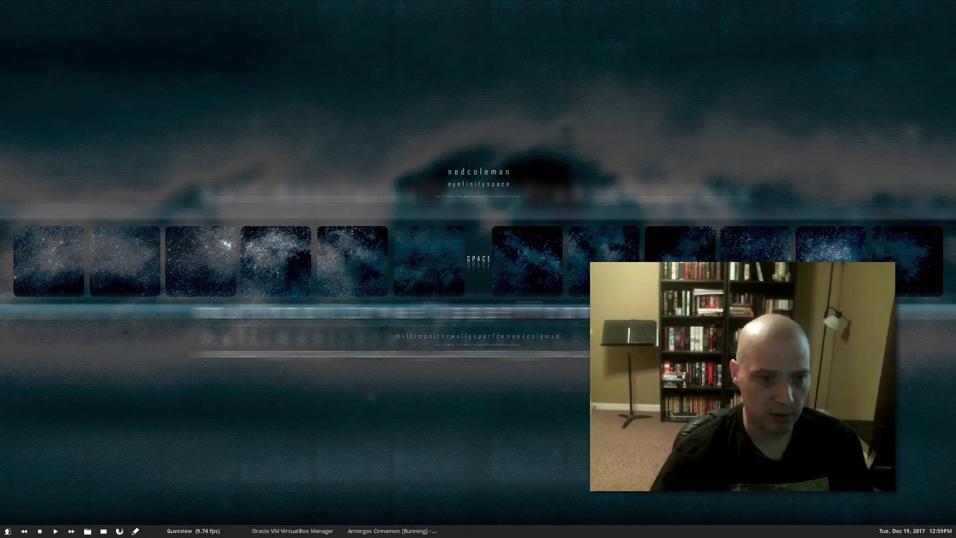
left_click(299, 531)
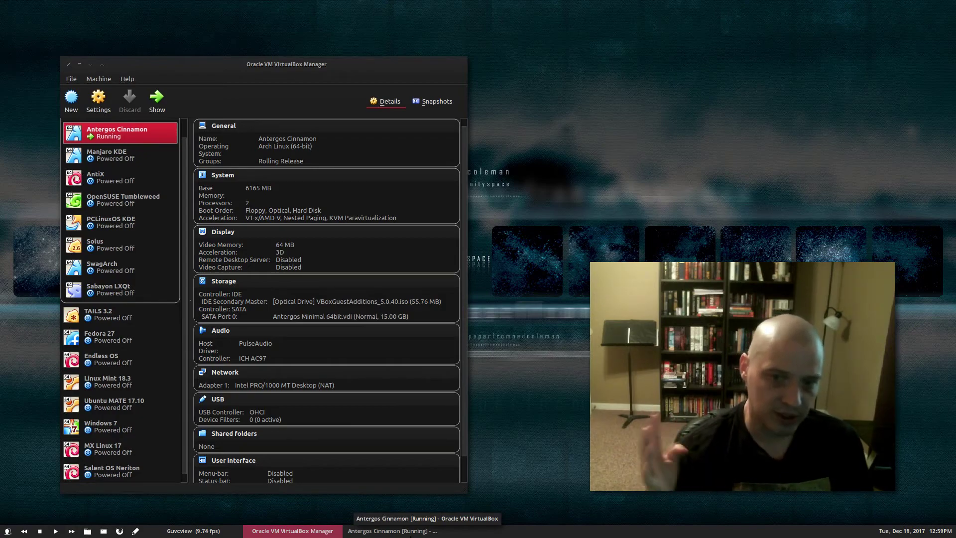
left_click(416, 530)
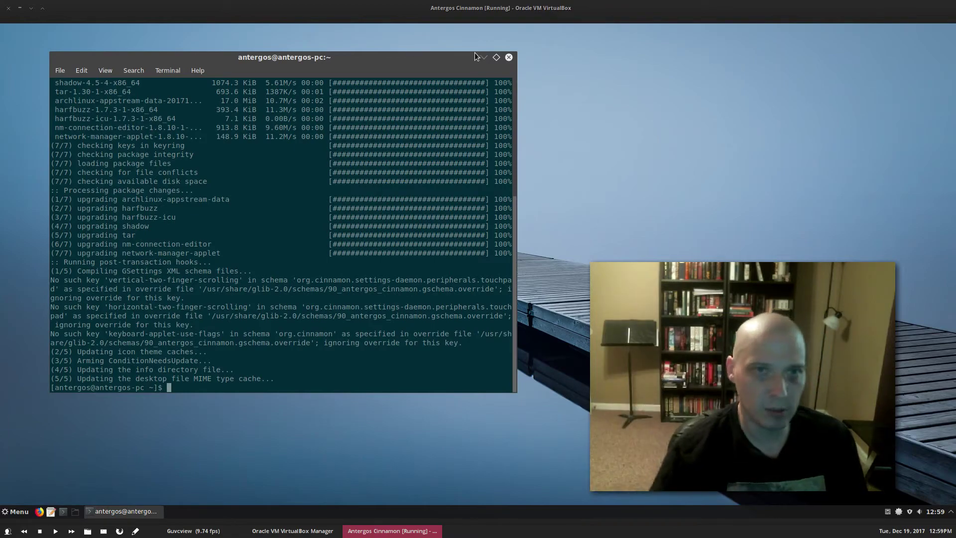
left_click_drag(453, 10, 632, 0)
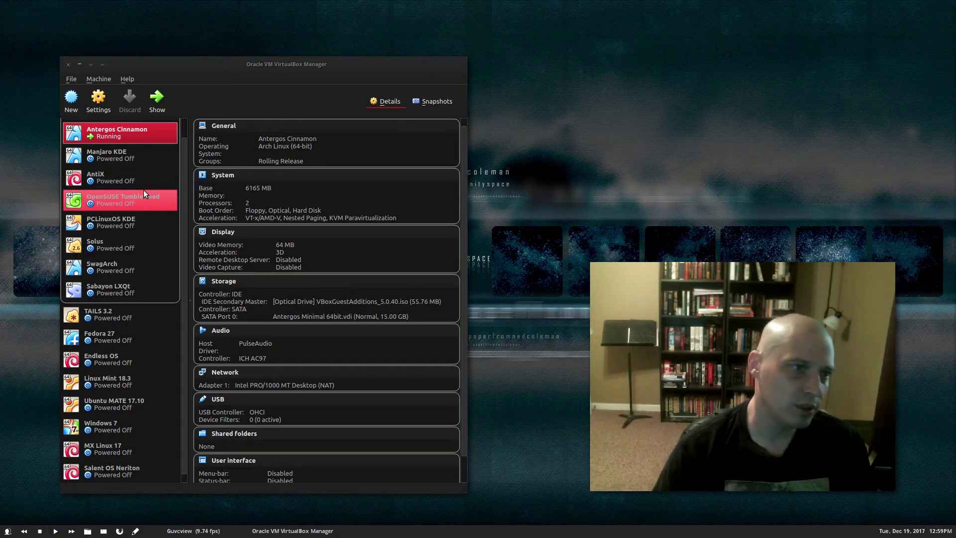
View the Shared Folders settings of the Manjaro KDE machine and leave them without making changes.
right_click(104, 153)
left_click(122, 161)
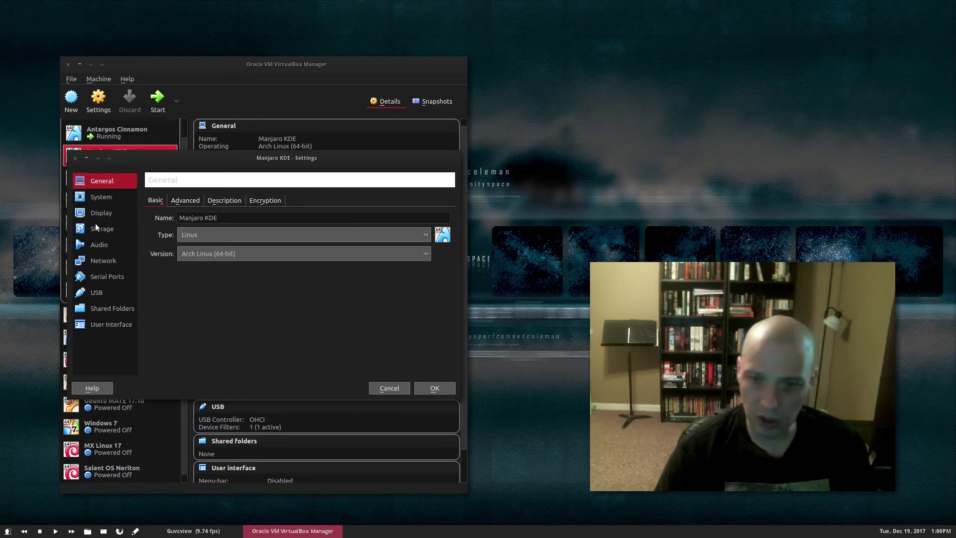
left_click(106, 309)
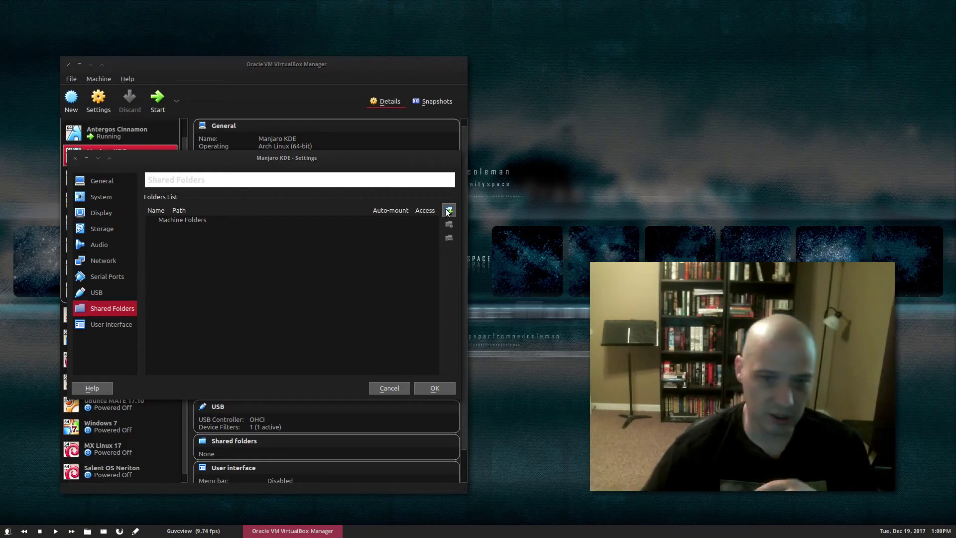
left_click(383, 389)
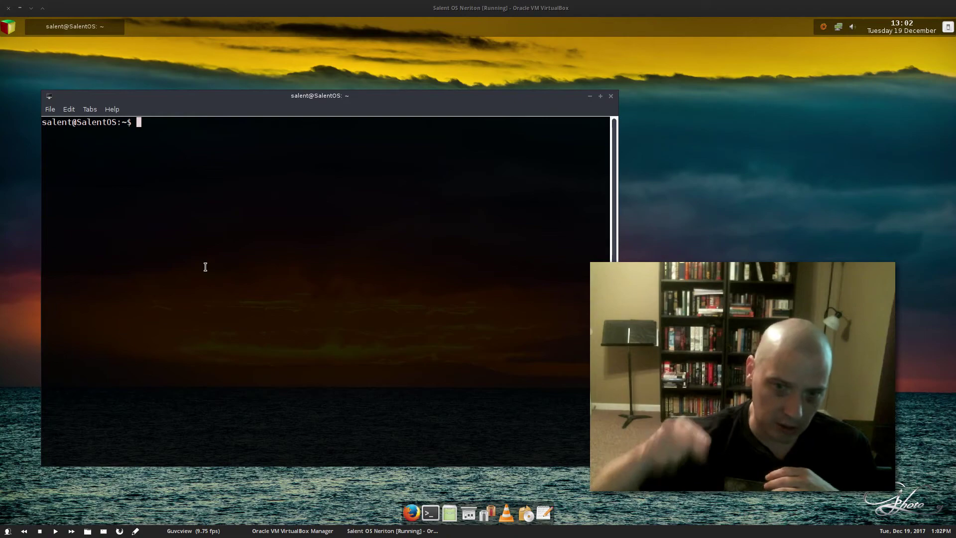
Paste the sudo scp command that copies the host's Backgrounds folder to /home/salent/Downloads and insert the -r option after scp.
key("ctrl+shift+v")
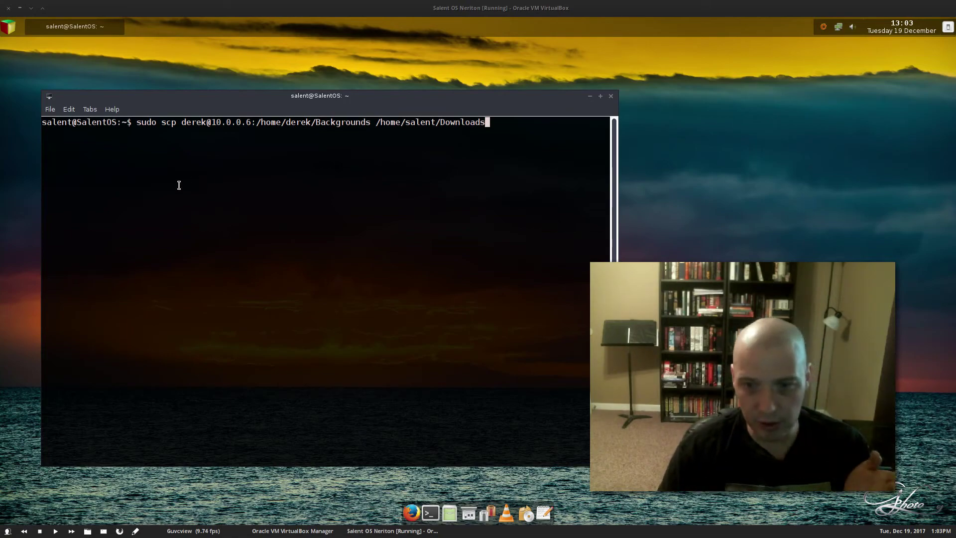
left_click(159, 124)
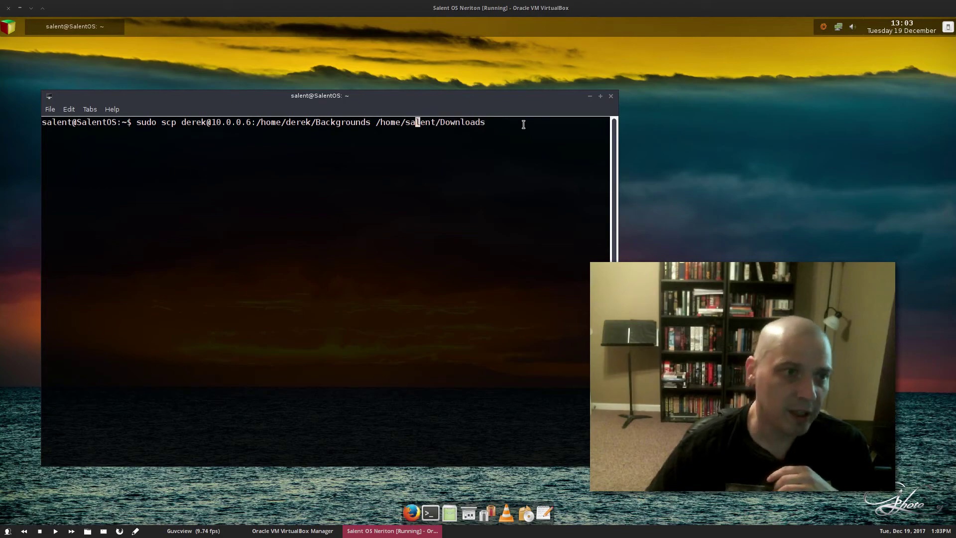
key("Left")
key("Left")
key("Left")
key("Left")
key("Left")
key("Left")
key("Left")
key("Left")
key("Left")
key("Left")
key("Left")
key("Left")
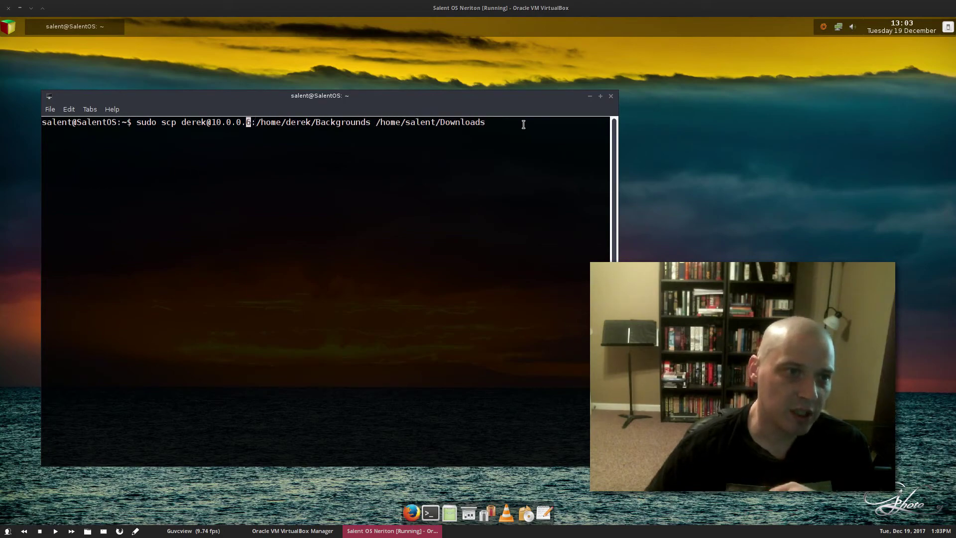
key("Left")
key("Left")
key("Left")
key("Left")
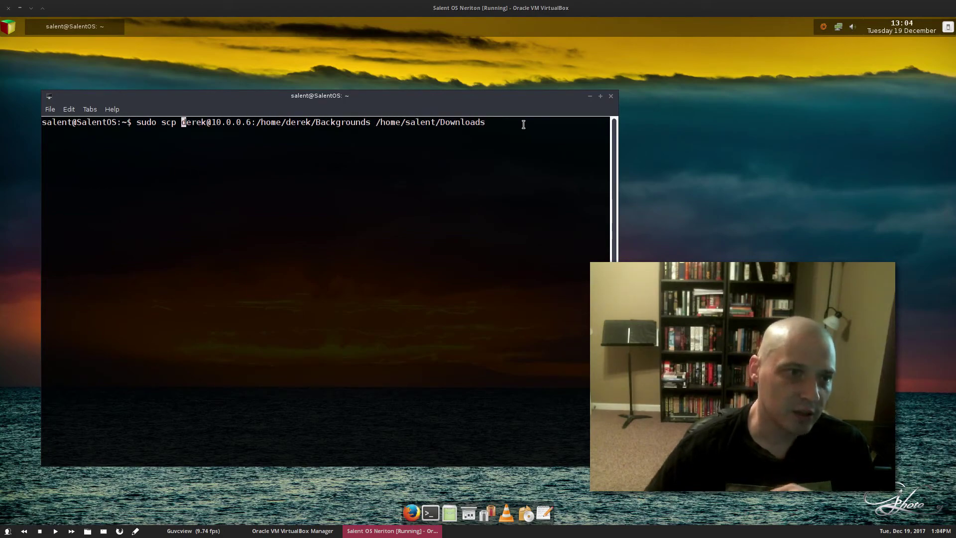
type("-r")
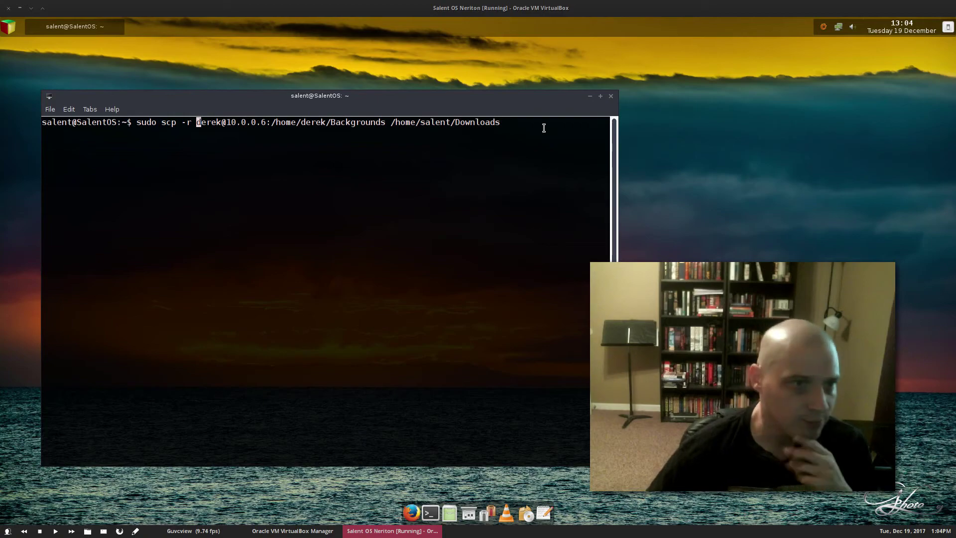
Review the scp command part by part, from the remote login and host address through the source path to the destination folder.
key("Right")
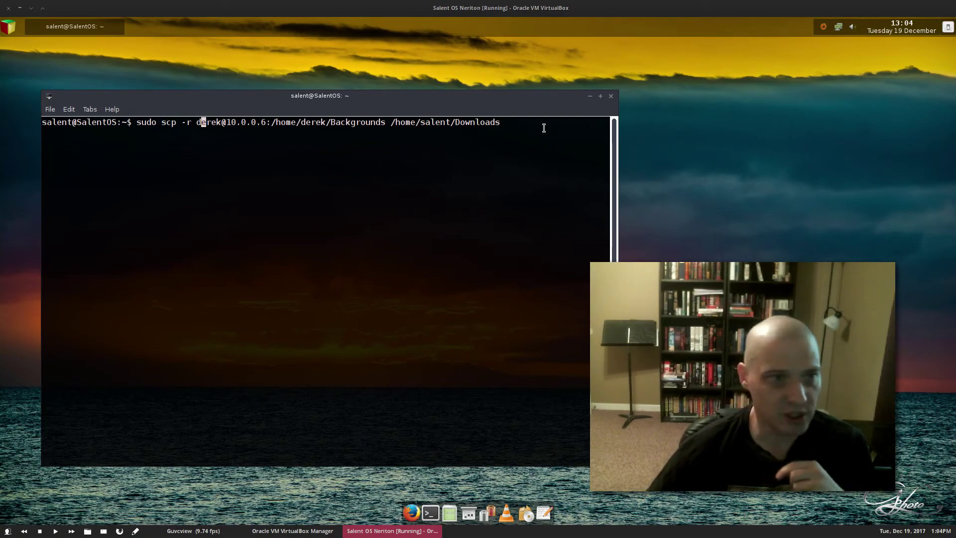
key("Right")
key("Right")
key("Right")
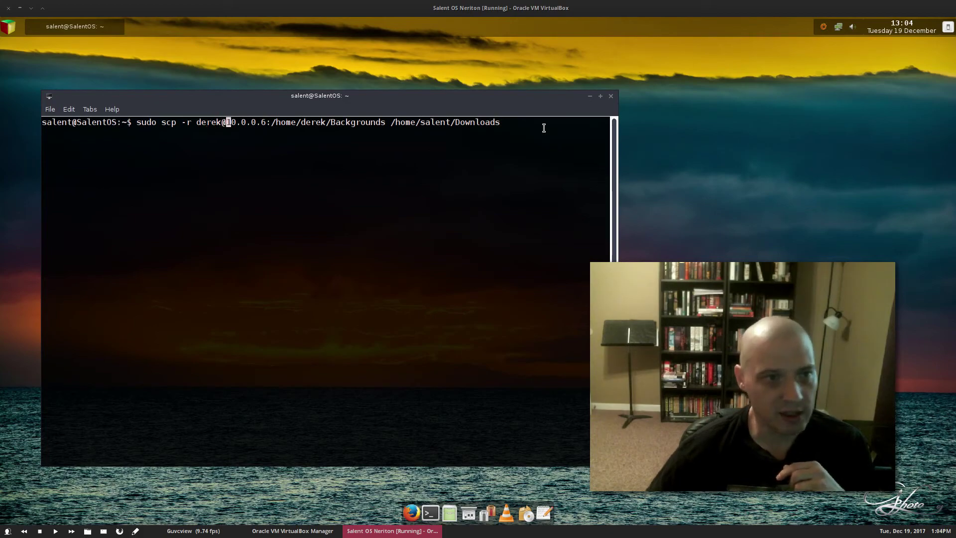
key("Right")
key("Right")
key("Right")
key("Right")
key("Right")
key("Right")
key("Right")
key("Right")
key("Right")
key("Right")
key("Right")
key("Right")
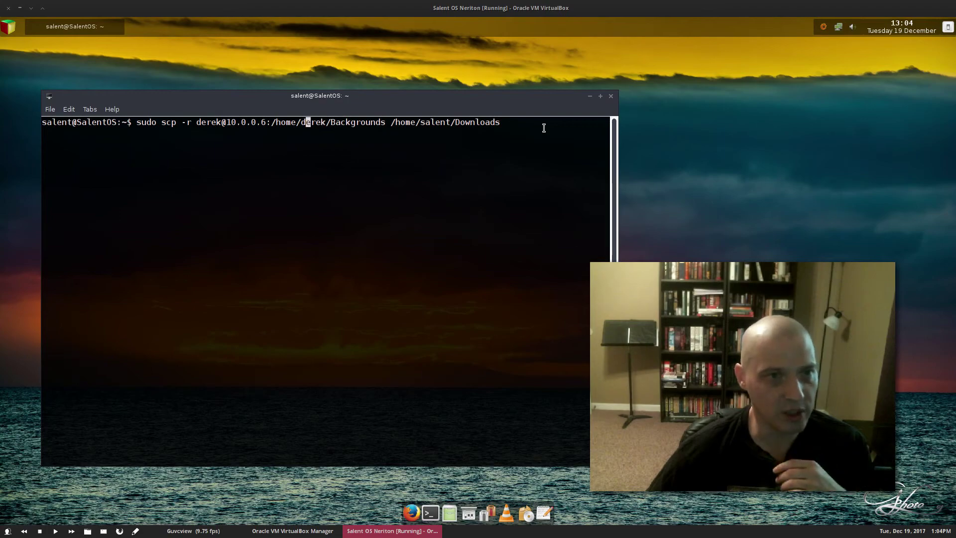
key("Right")
key("Right")
key("Right")
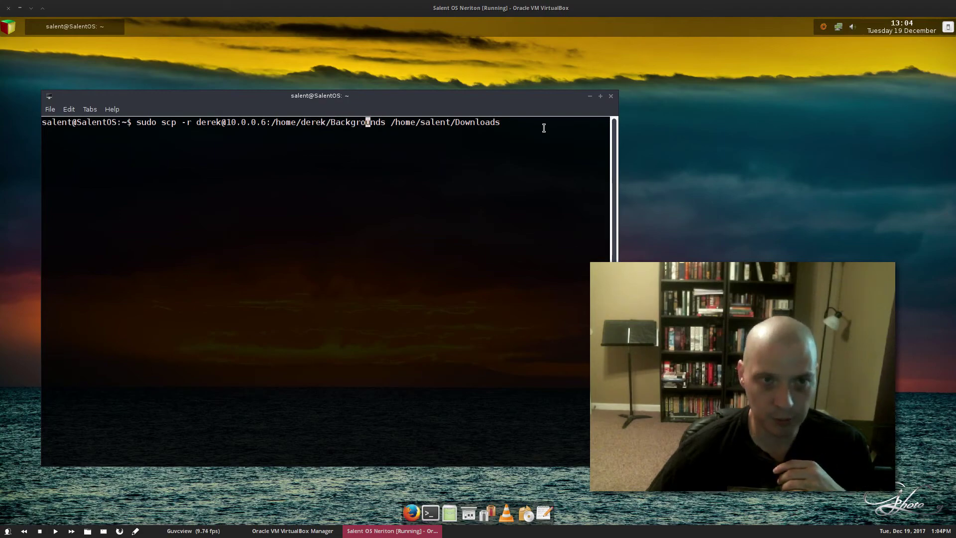
key("Right")
key("Right")
key("Right")
key("Right")
key("Right")
key("Right")
key("Right")
key("Right")
key("Right")
key("Right")
key("Right")
key("Right")
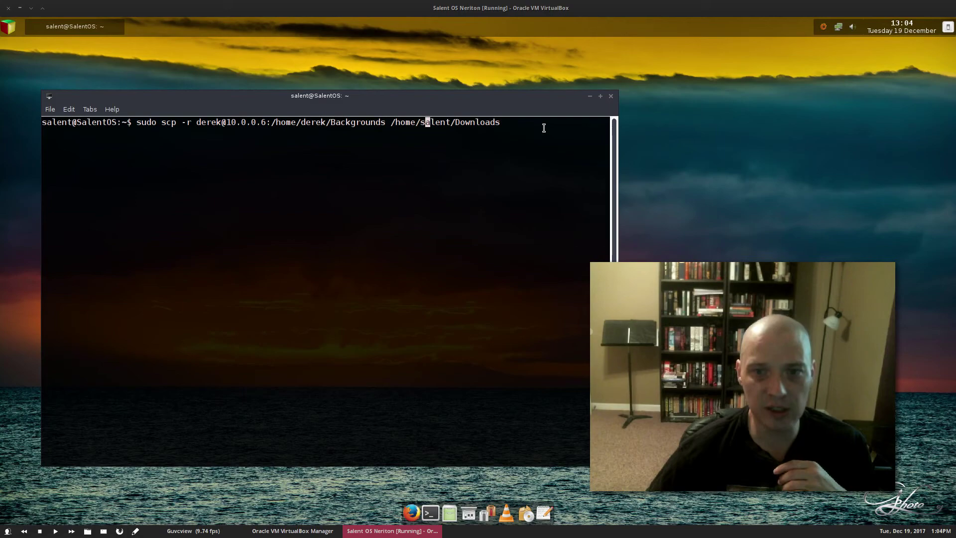
key("Right")
key("Right")
key("Right")
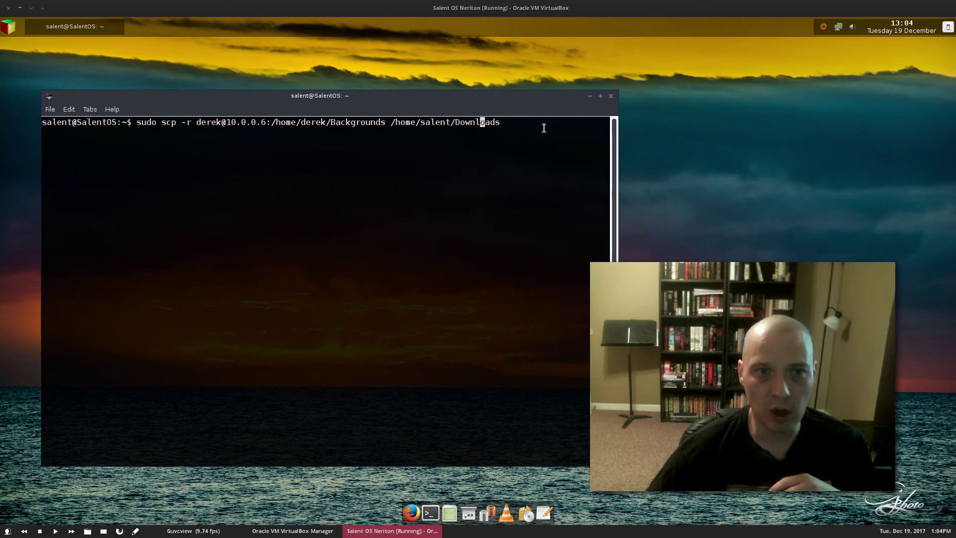
key("Right")
key("Right")
key("Right")
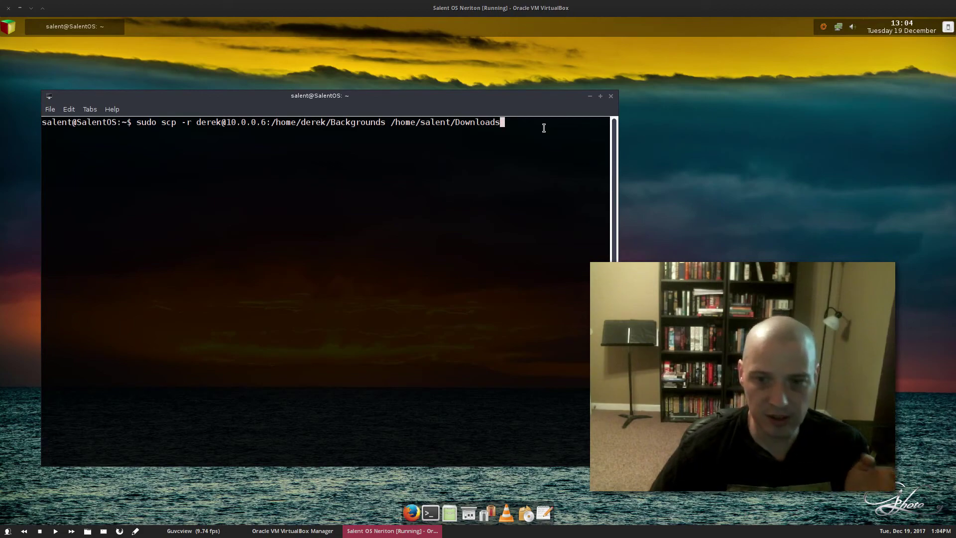
Run the recursive scp copy, entering the sudo password, accepting the host's authenticity with yes, and entering the remote account password.
key("Return")
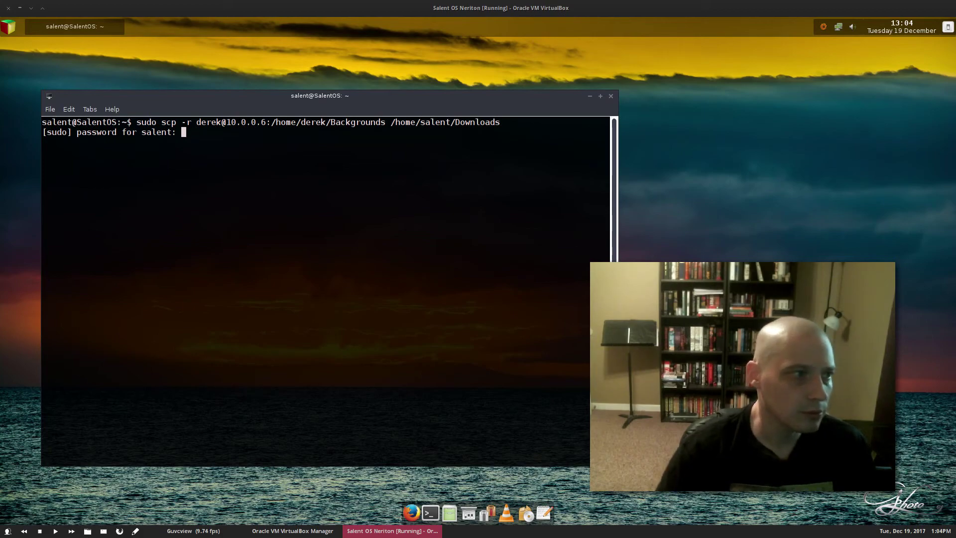
key("Return")
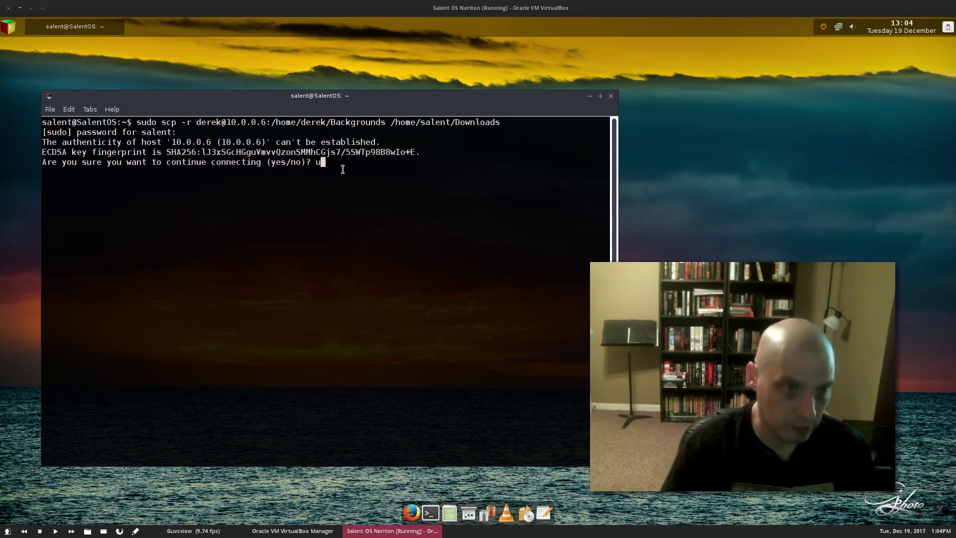
type("yes")
key("Return")
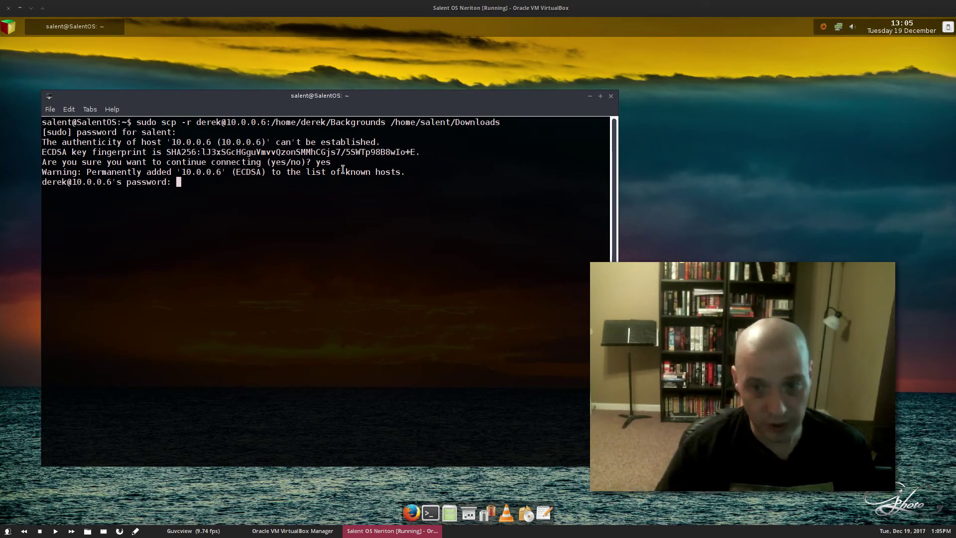
key("Return")
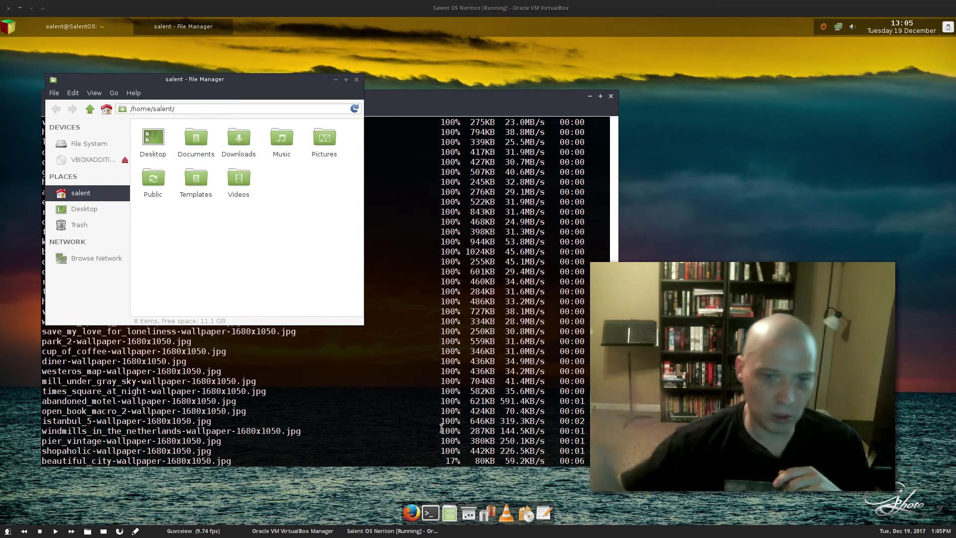
Inspect the copied files in the Downloads/Backgrounds folder, close the file manager and return to the VirtualBox Manager.
double_click(238, 141)
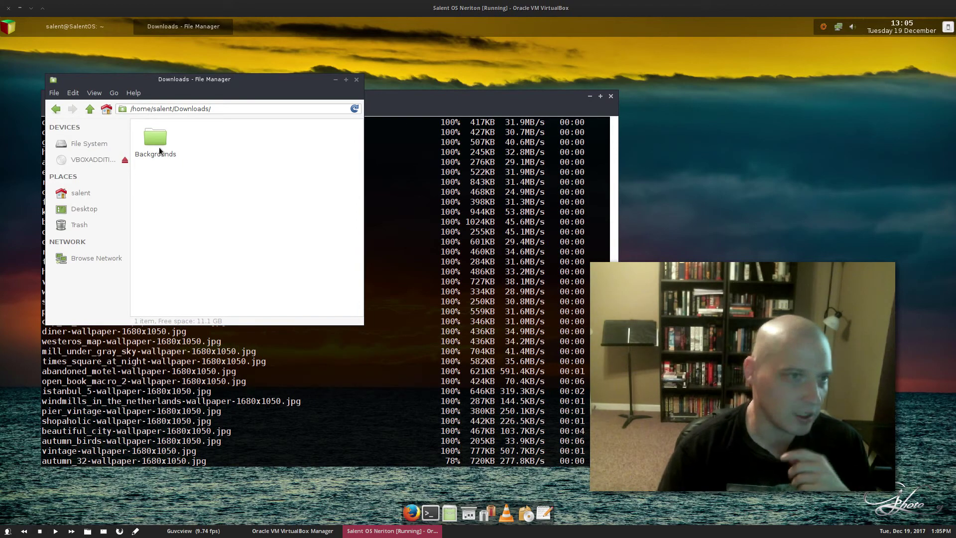
double_click(159, 147)
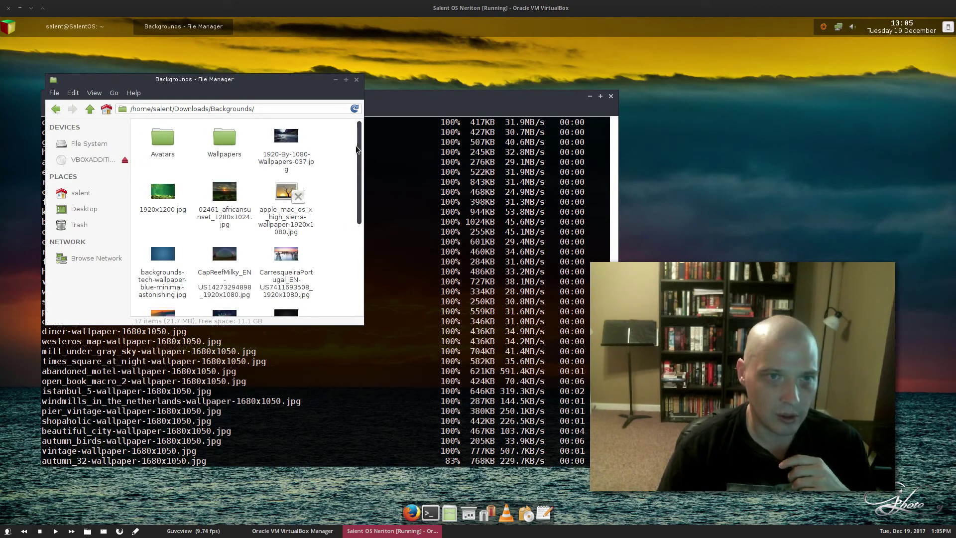
left_click_drag(356, 146, 362, 125)
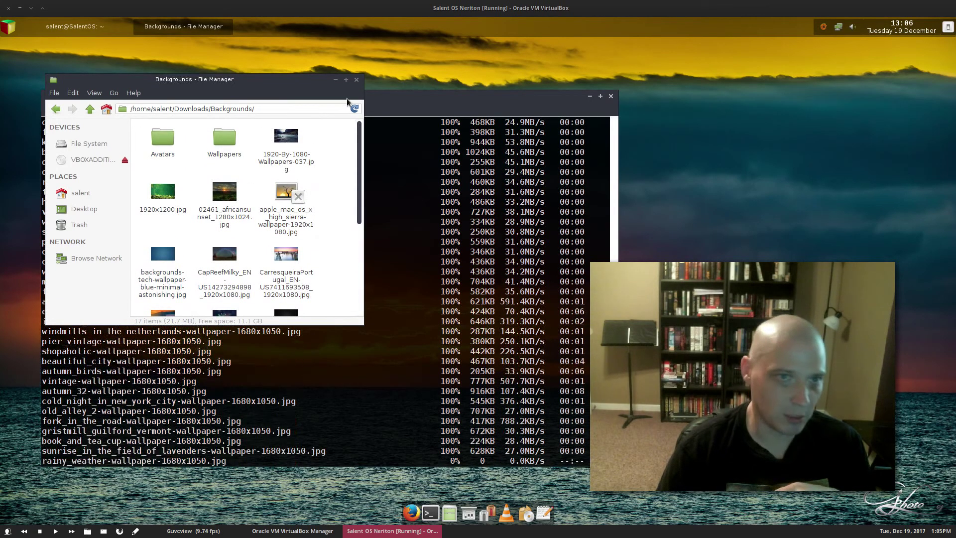
left_click(357, 80)
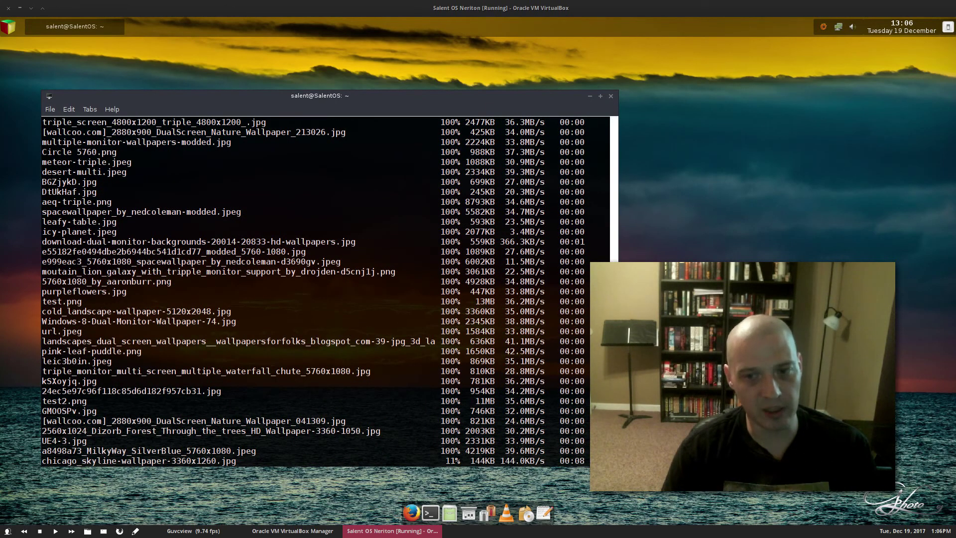
key("ctrl+m")
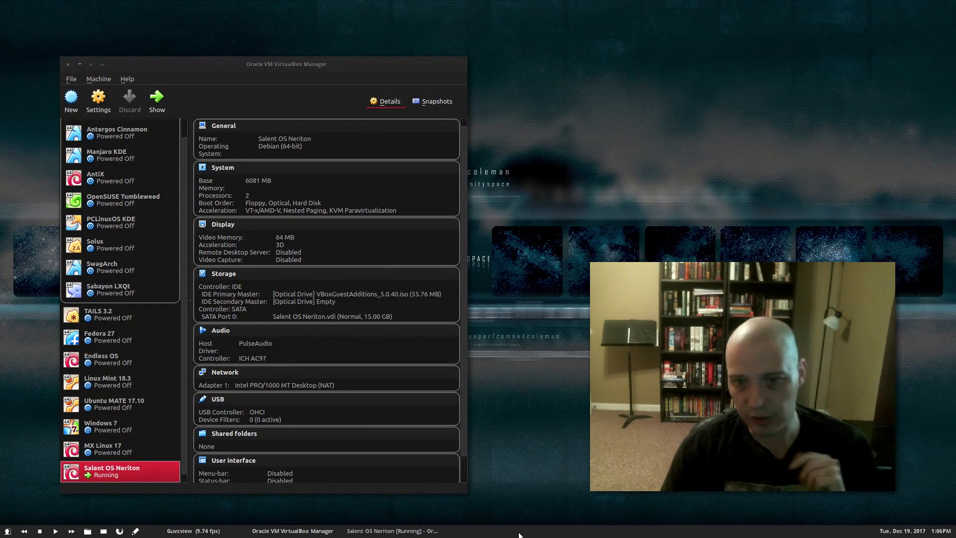